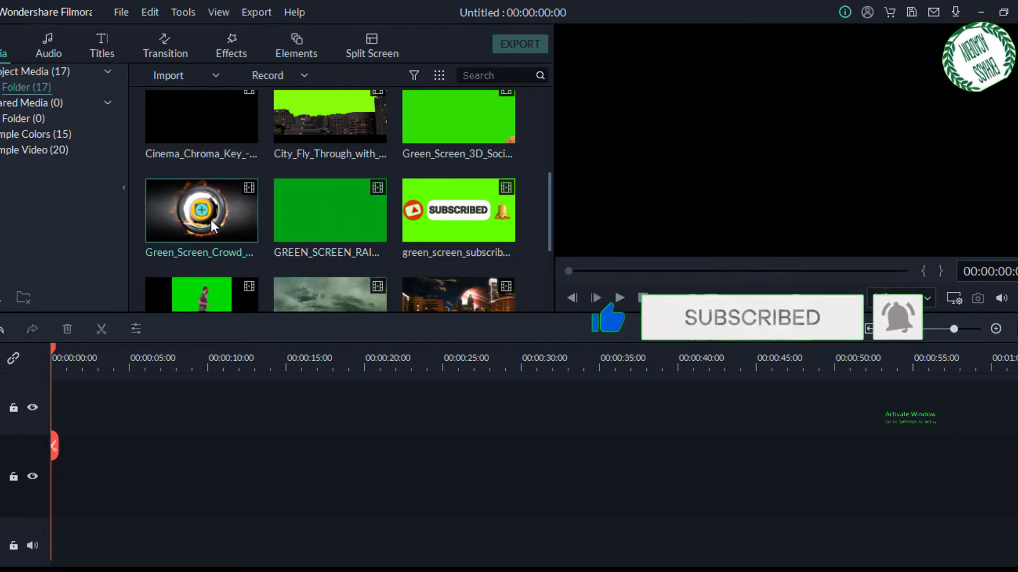
- Add the green-screen crowd clip to the start of the middle video track, keeping the 1920 x 1080 25fps project settings
left_click_drag(211, 225, 56, 444)
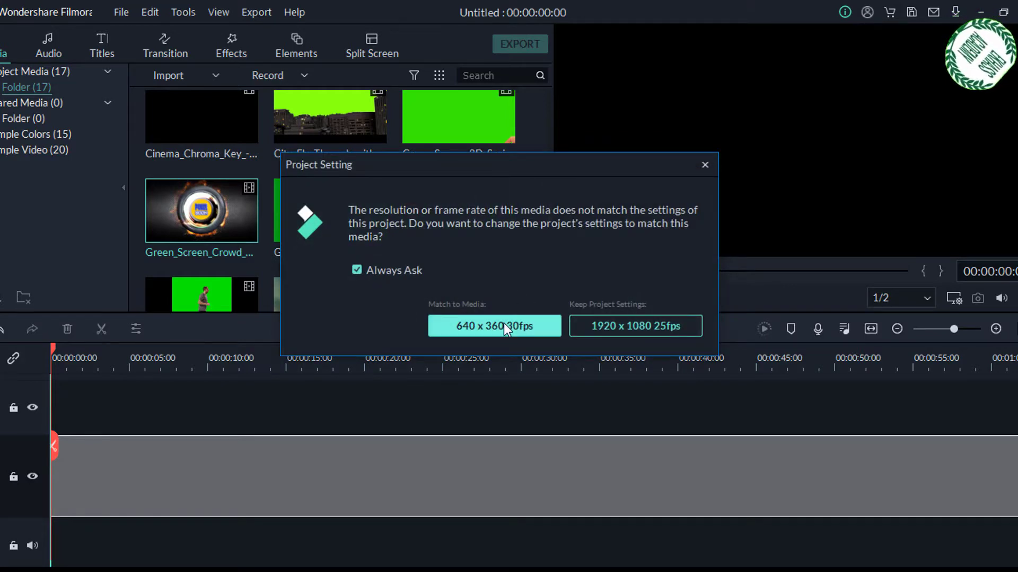
left_click(604, 326)
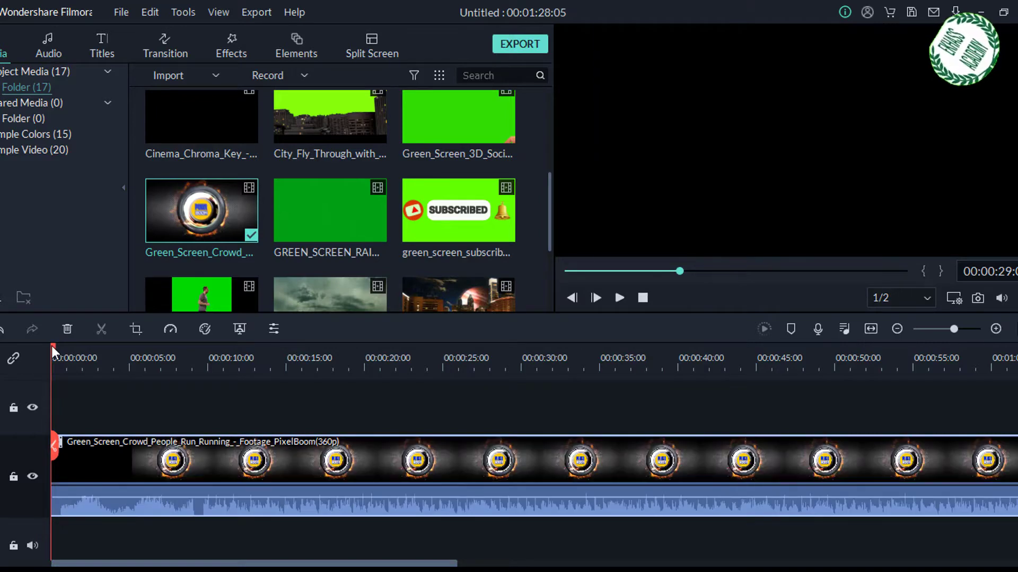
- Split the crowd clip at about 10 seconds, where the logo intro ends, and delete the intro section
left_click_drag(52, 345, 117, 348)
left_click_drag(147, 383, 223, 401)
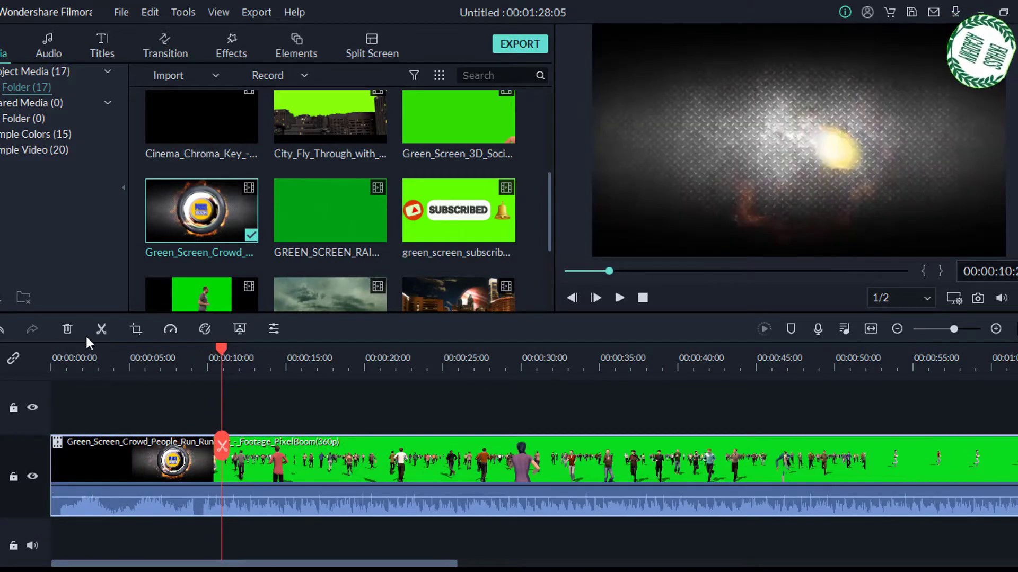
left_click(102, 329)
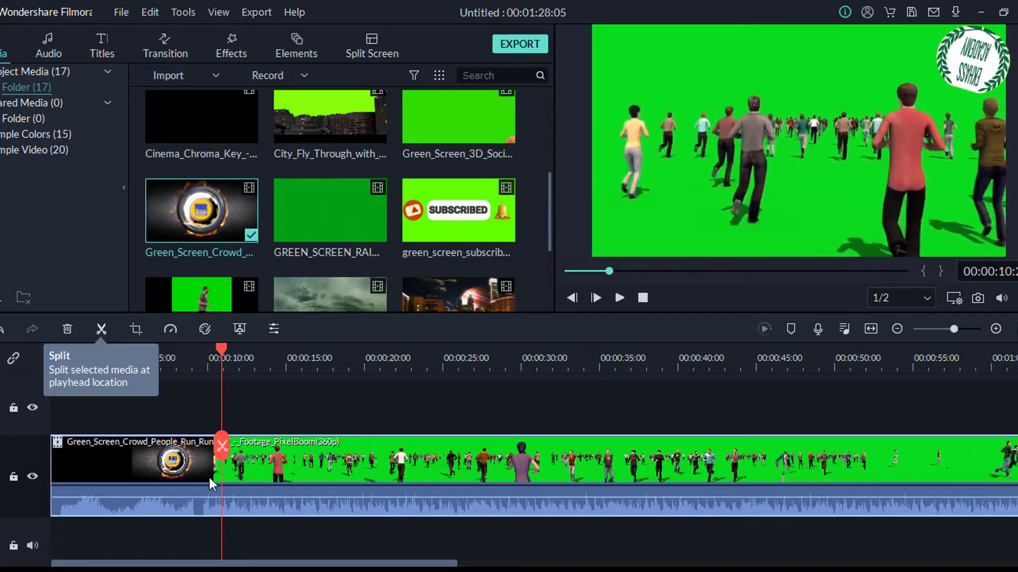
left_click(159, 415)
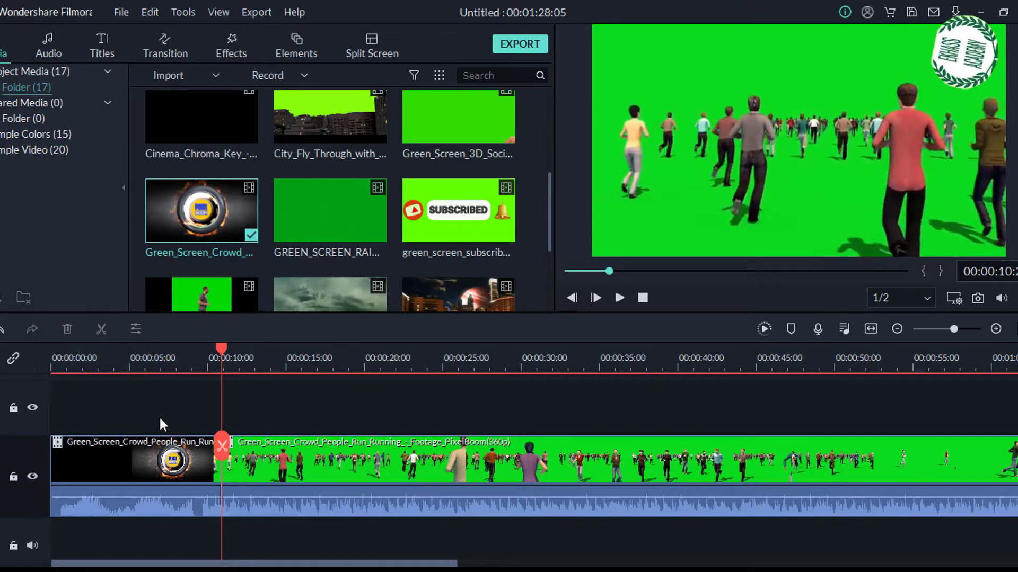
left_click(155, 465)
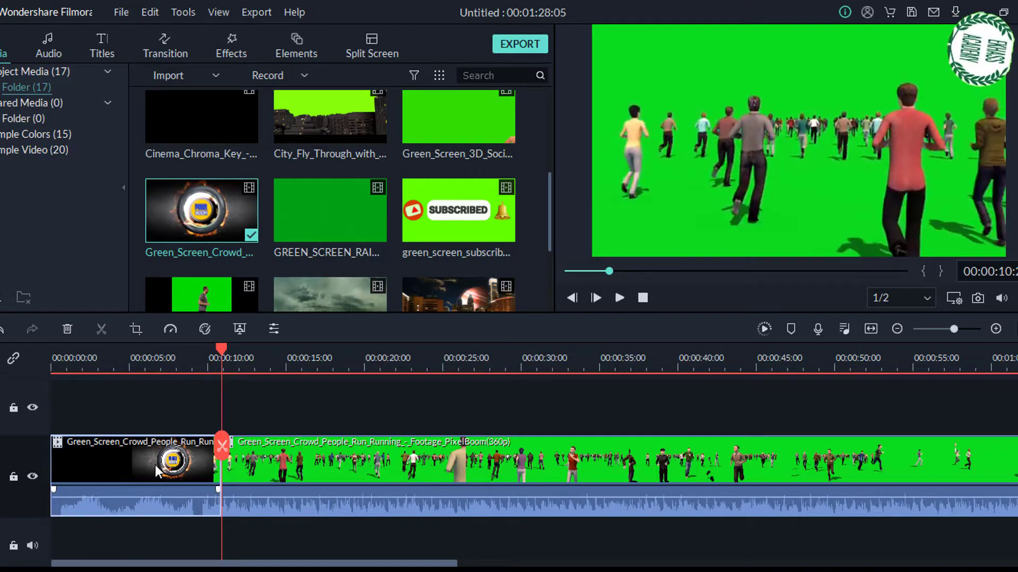
key("Delete")
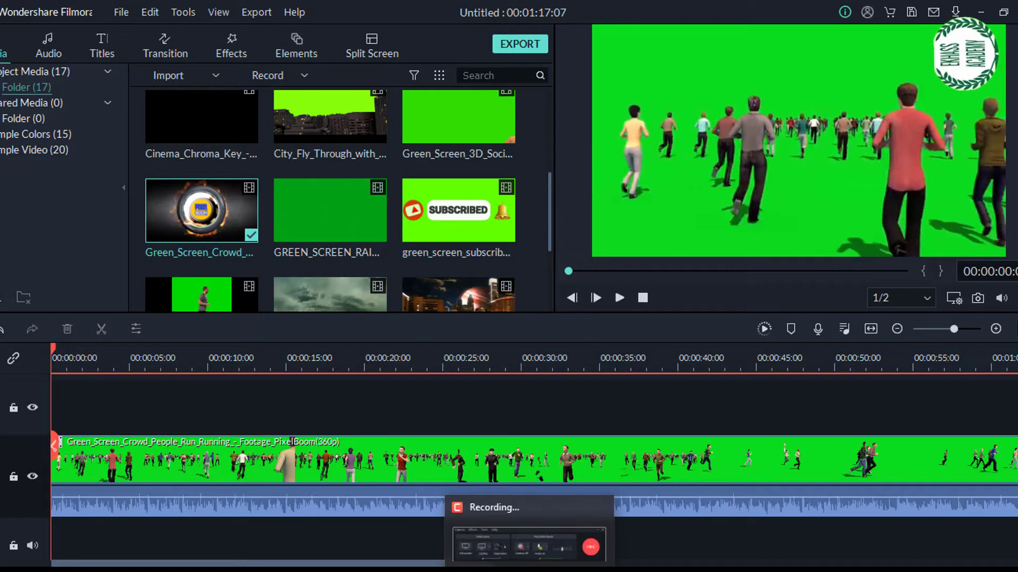
- Lower the crowd clip's audio volume to -77.50 dB and play the clip to check it
key("space")
key("space")
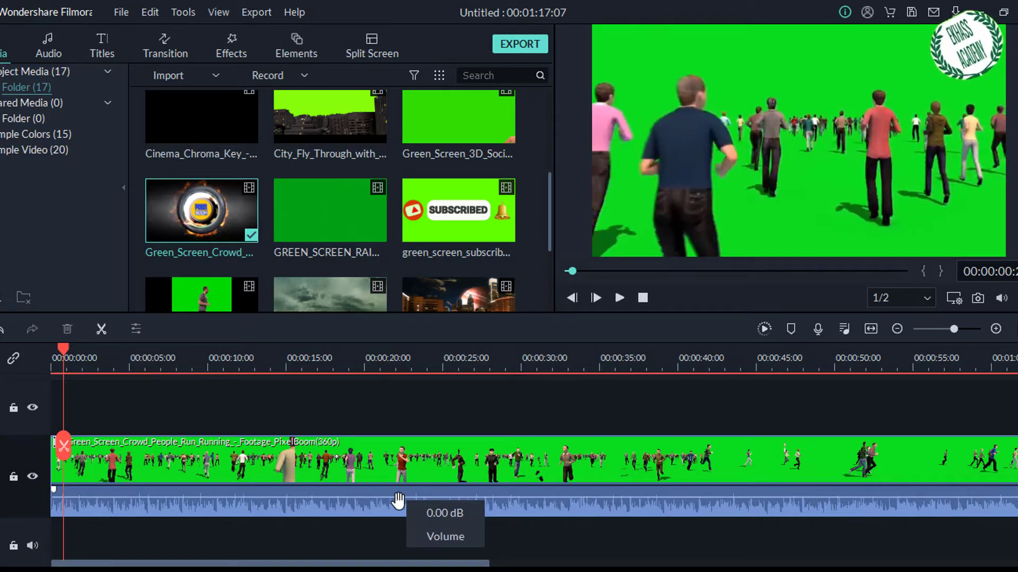
left_click_drag(397, 500, 397, 517)
key("space")
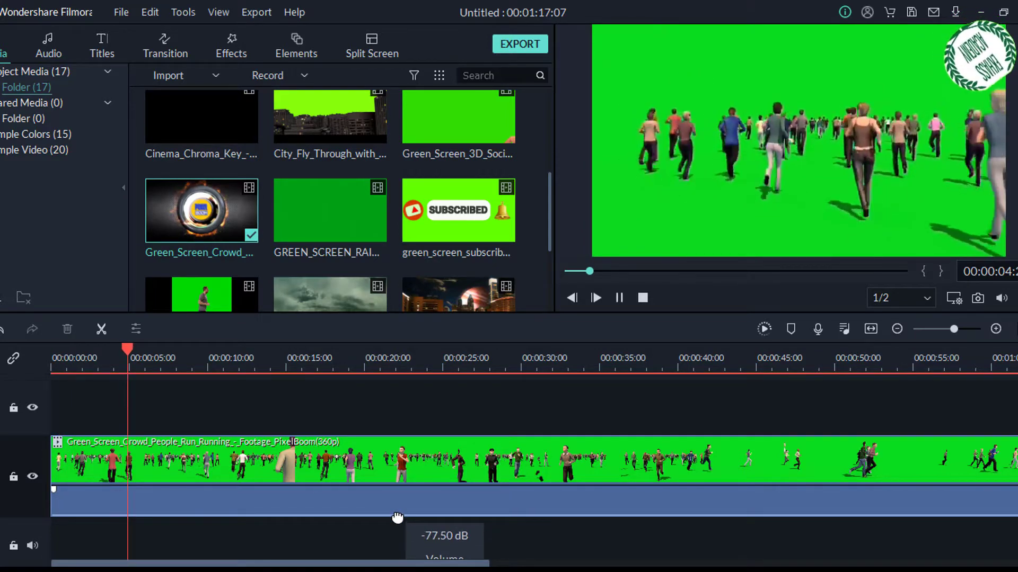
key("space")
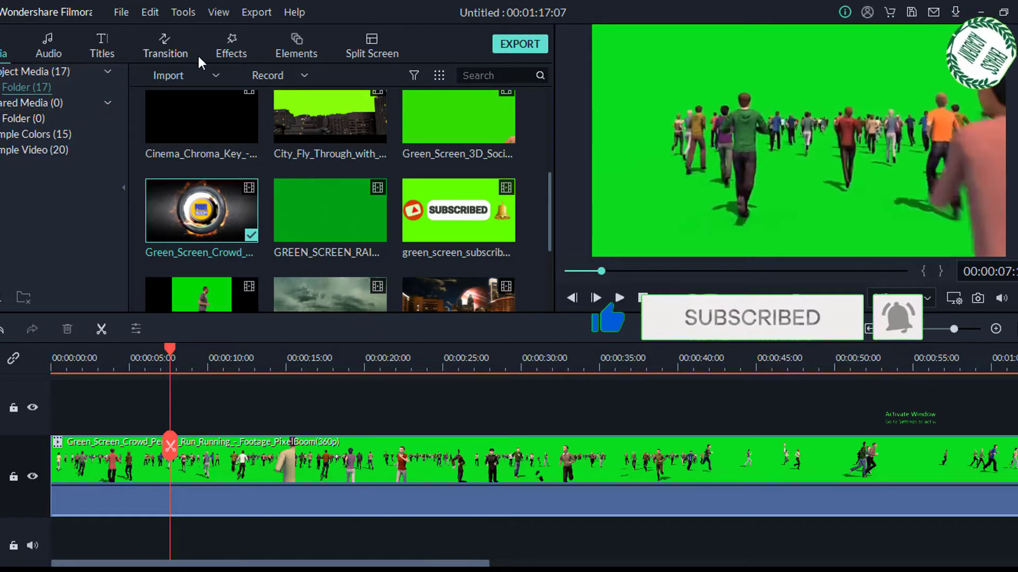
- Preview the Lower Third 4, Lower Third 30 and Lower Third 13 title templates from the Lower 3rds category
left_click(91, 45)
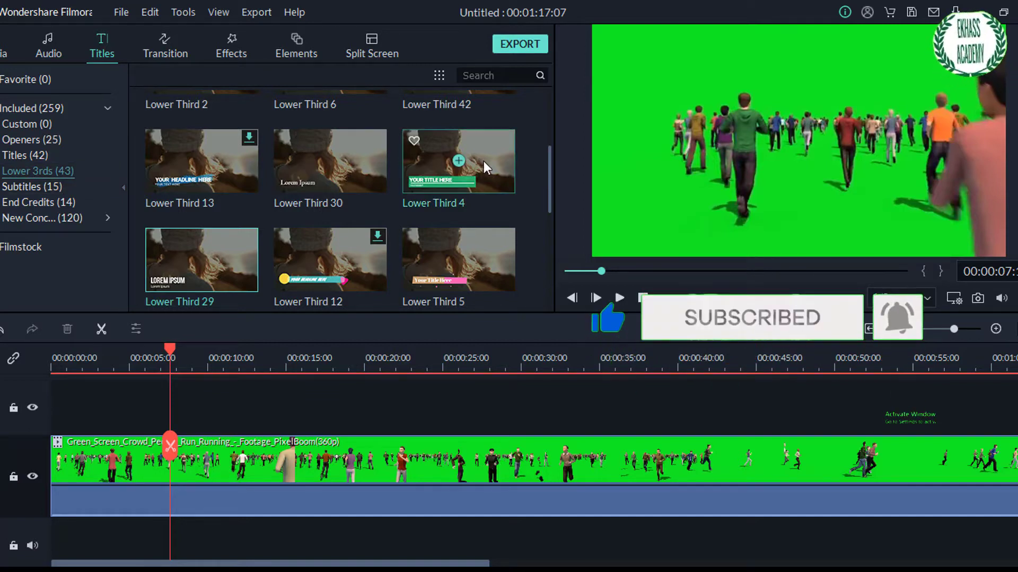
left_click(438, 172)
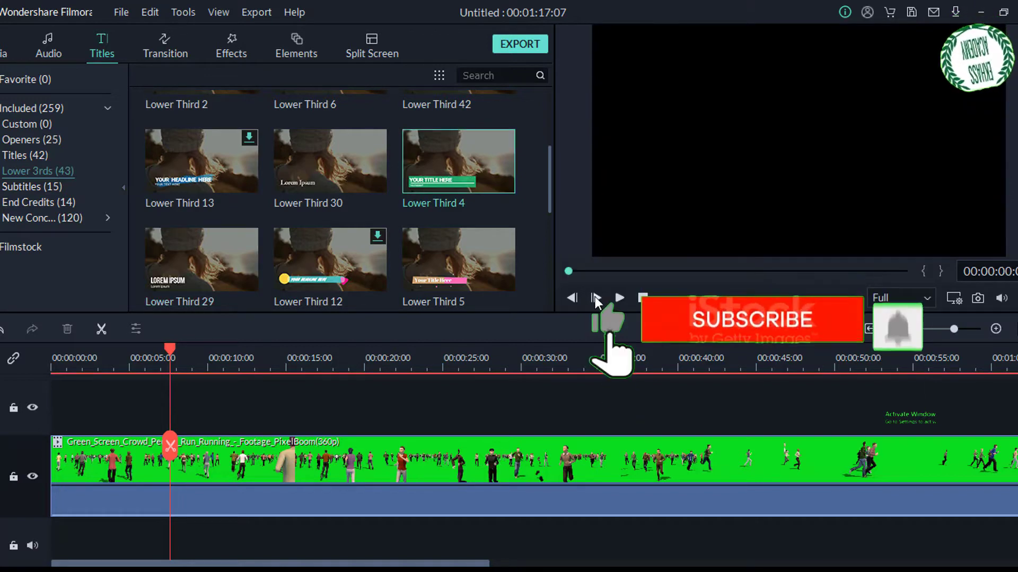
left_click(619, 298)
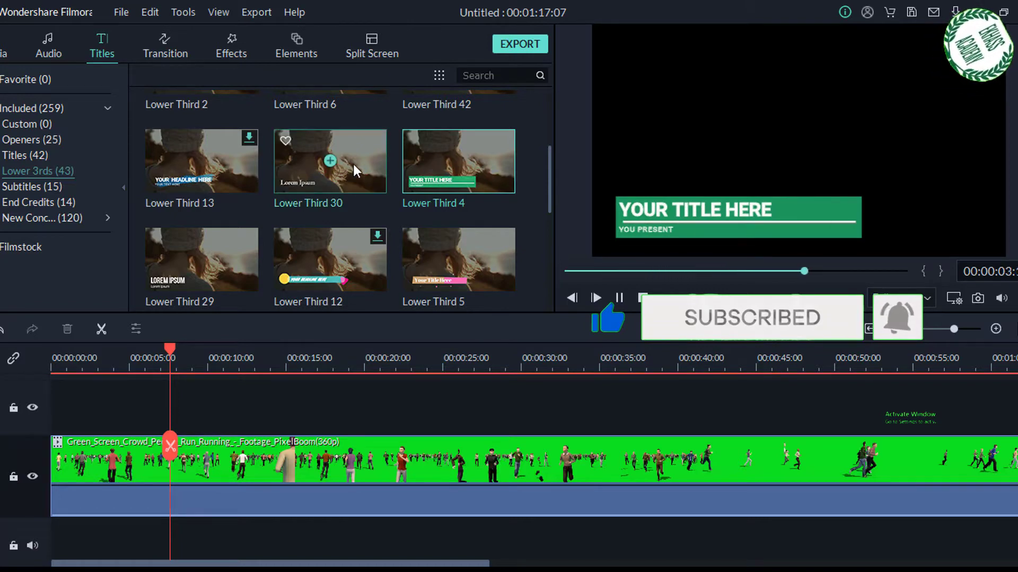
left_click(331, 161)
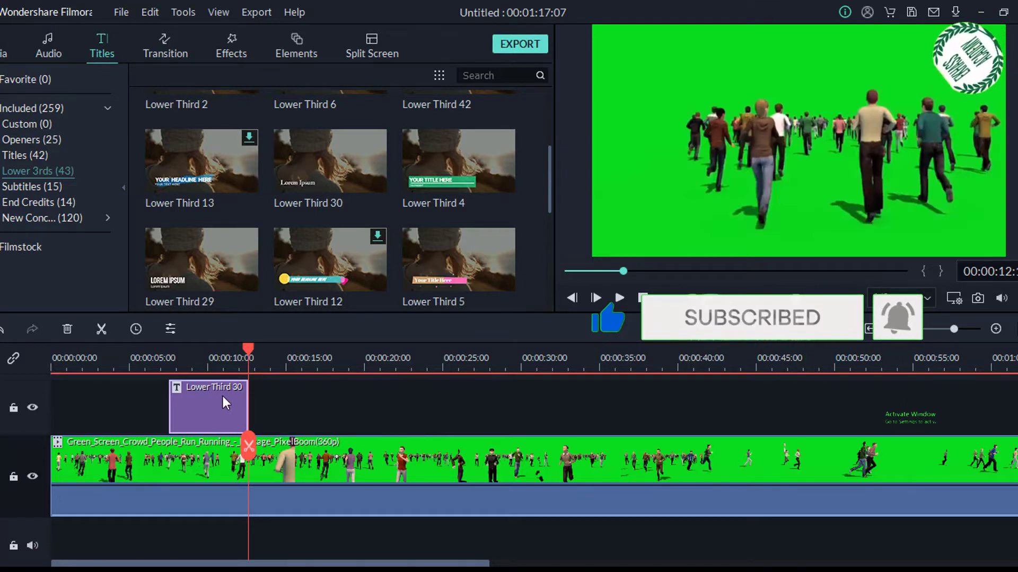
key("ctrl+z")
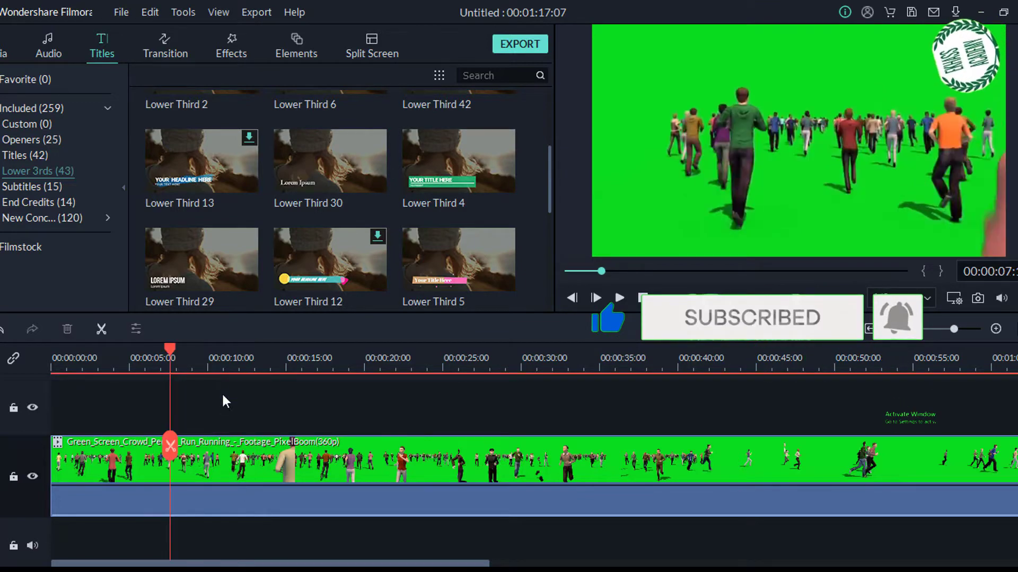
left_click(346, 179)
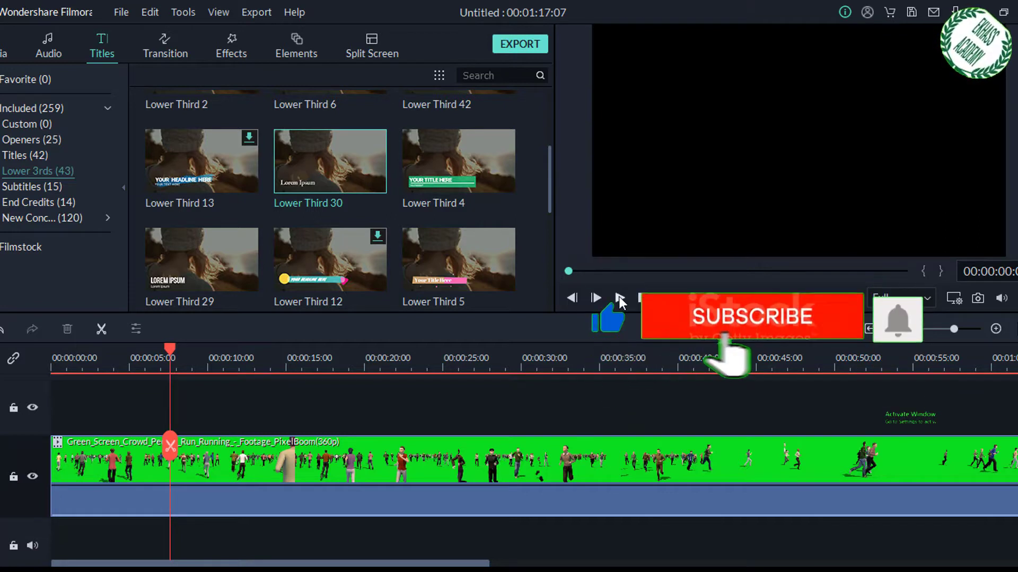
left_click(618, 298)
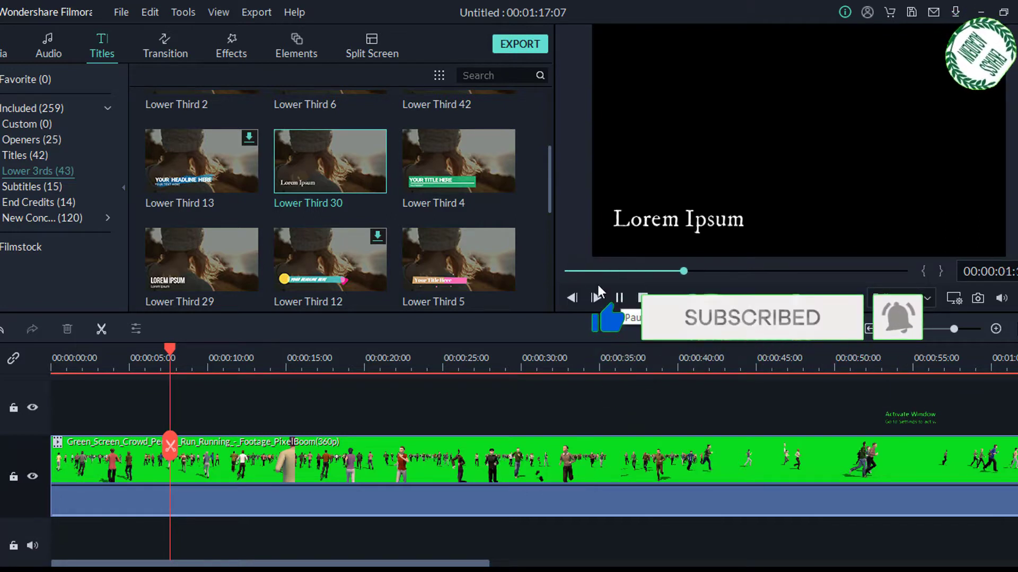
left_click(227, 182)
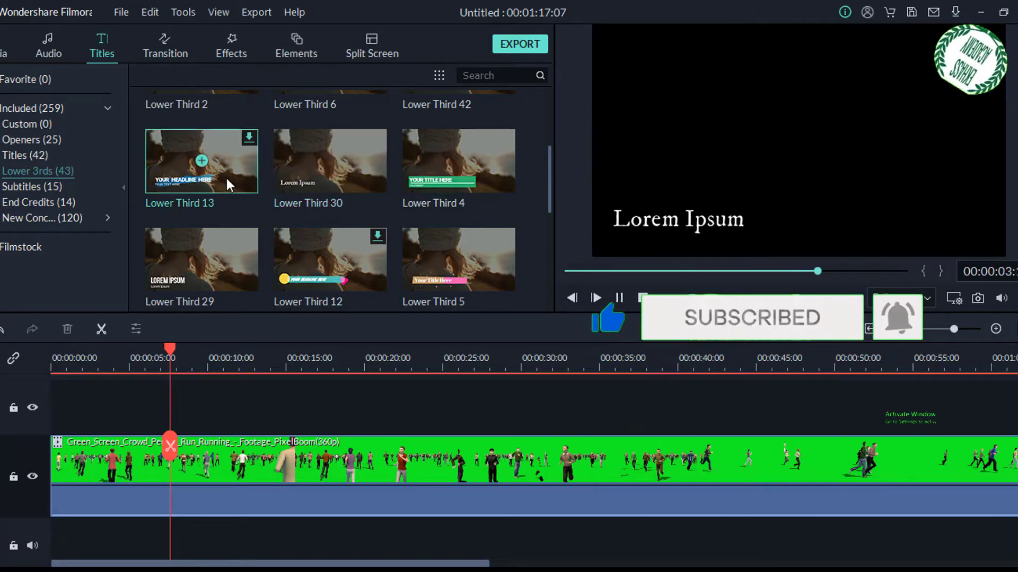
left_click(618, 298)
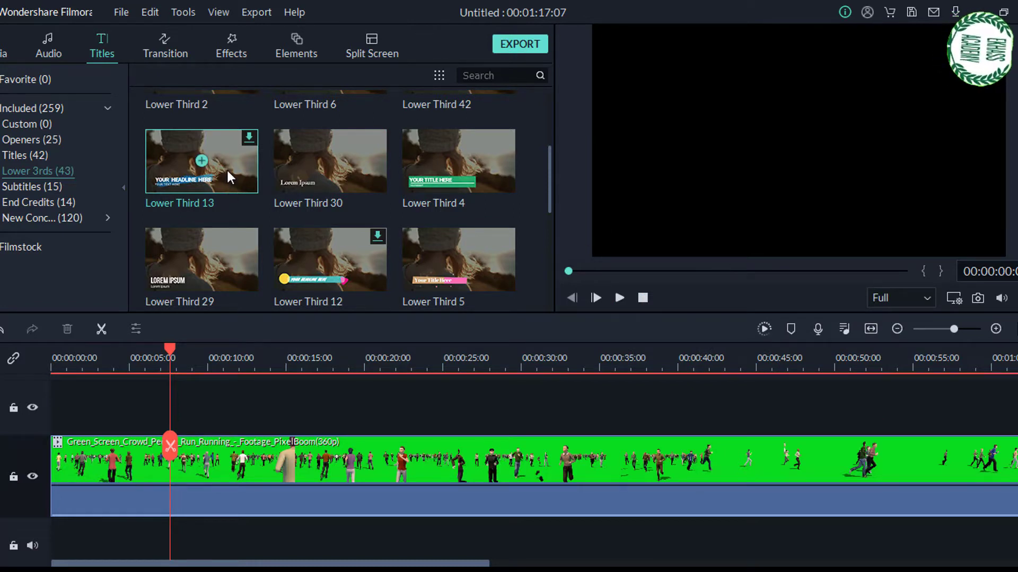
- Try to place the Lower Third 13 title on the track above the crowd clip
left_click_drag(272, 424, 250, 408)
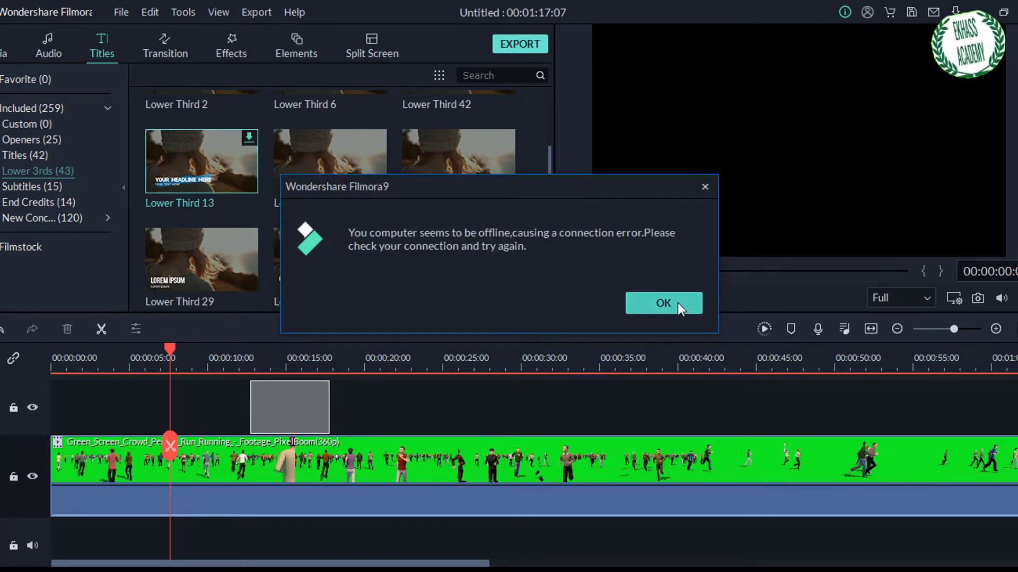
key("Return")
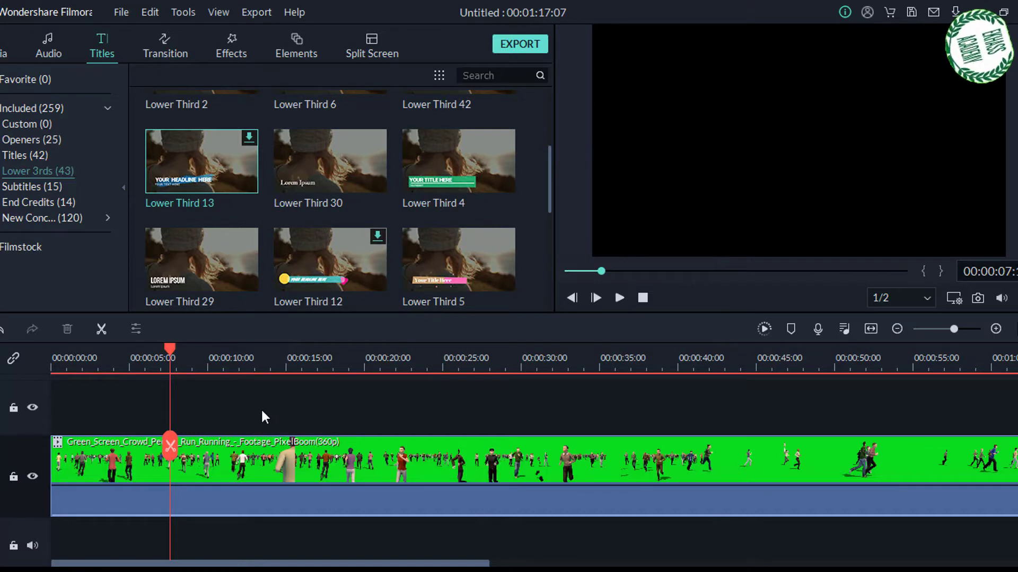
- Place the Lower Third 30 title on the track above the crowd clip at about 13.5 seconds and preview it there
mouse_move(285, 179)
left_click_drag(358, 171, 264, 399)
left_click_drag(172, 351, 288, 388)
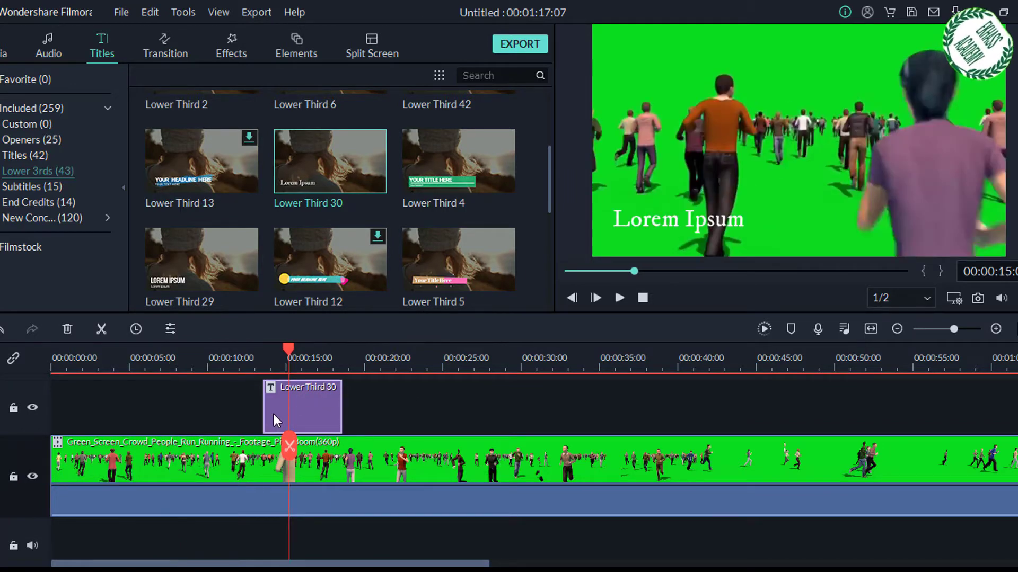
- Extend the Lower Third 30 title to run from about 10 to 24 seconds and scrub through it
left_click_drag(287, 348, 236, 351)
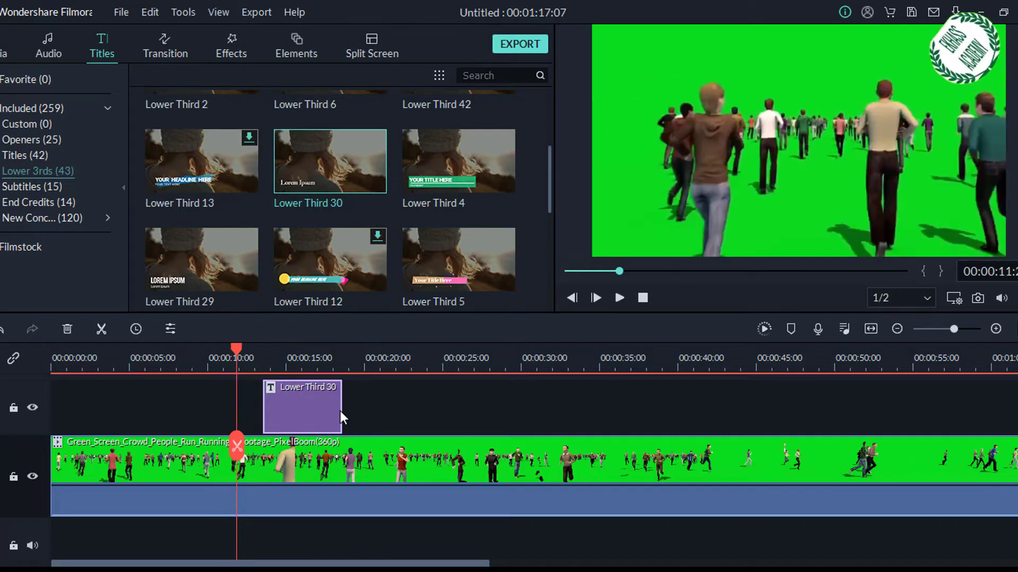
left_click_drag(342, 416, 313, 406)
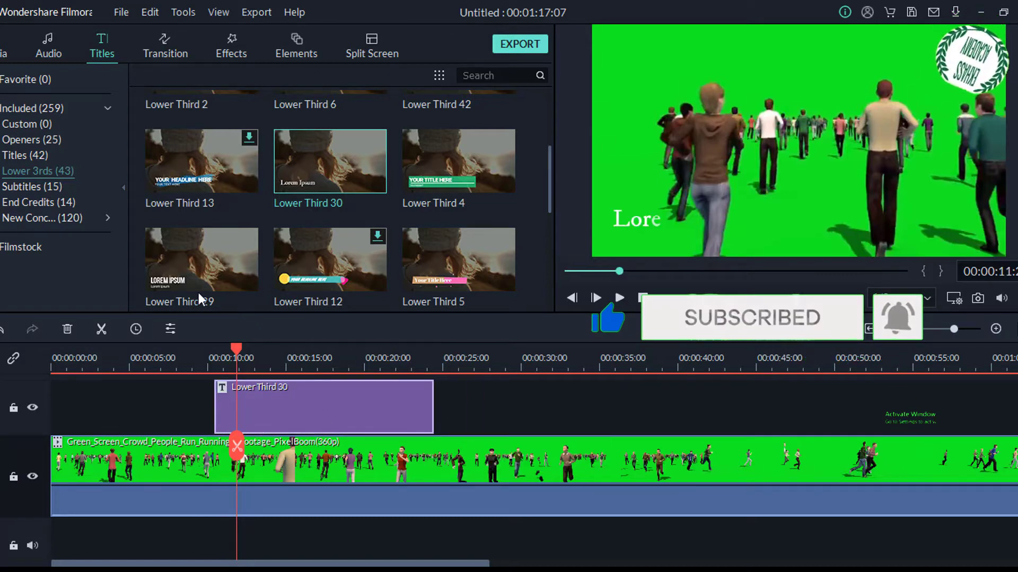
left_click_drag(237, 346, 348, 370)
left_click(215, 367)
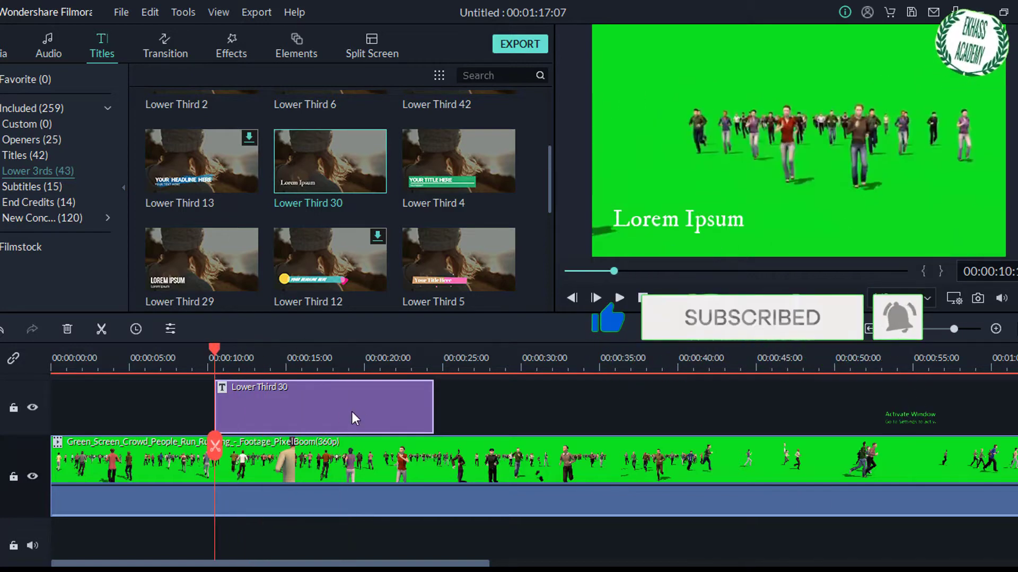
left_click_drag(215, 351, 278, 370)
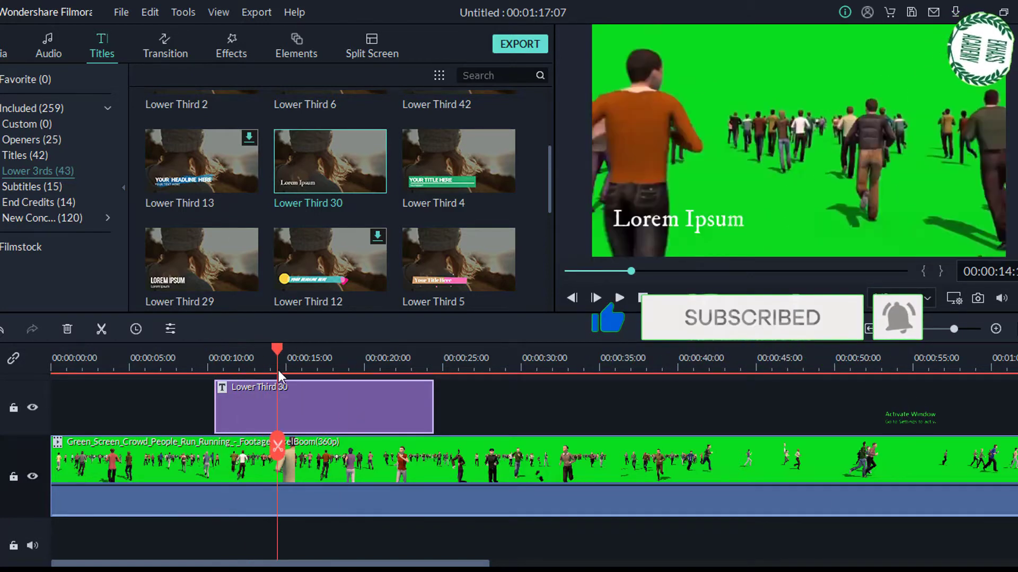
- Open the Lower Third 30 title for editing and shift its text slightly to the right in the frame
double_click(316, 404)
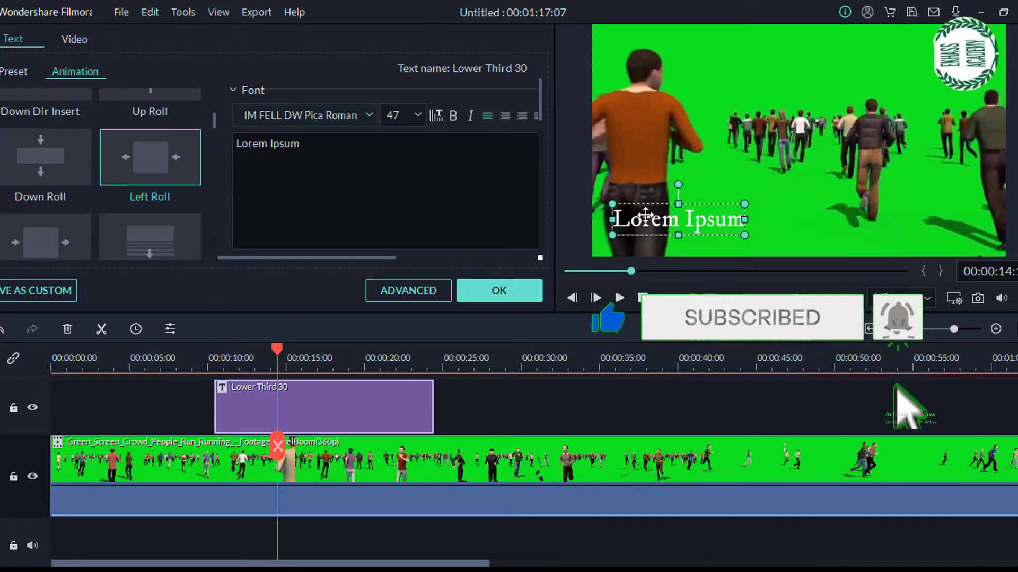
left_click_drag(682, 217, 695, 219)
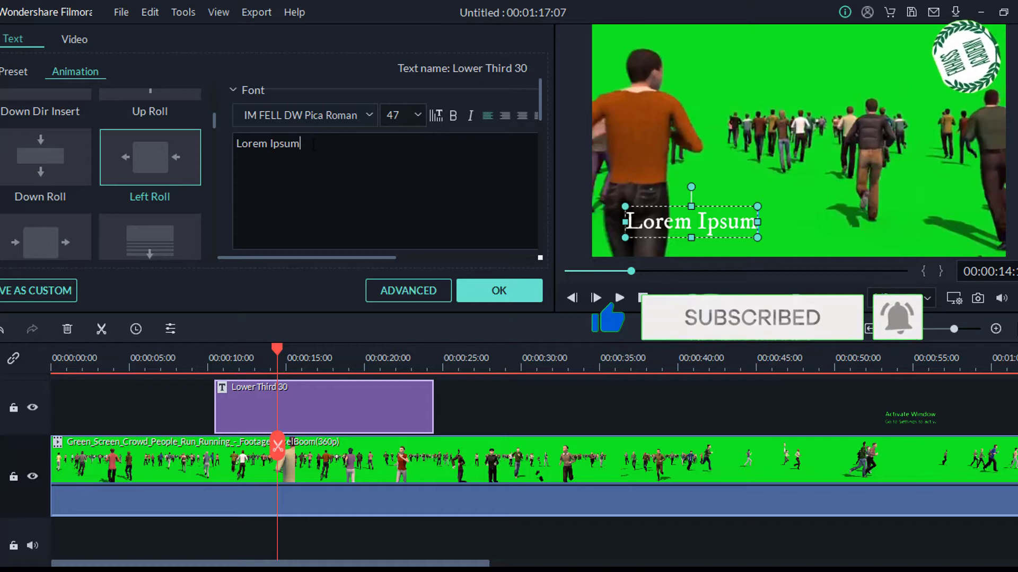
- Replace the Lower Third 30 title's placeholder text with "Daawo muuqaal xiisabada oo aad kala socon kartaan Ekhlass academy and Technology"
key("BackSpace")
key("BackSpace")
key("BackSpace")
key("BackSpace")
key("BackSpace")
key("BackSpace")
key("BackSpace")
key("BackSpace")
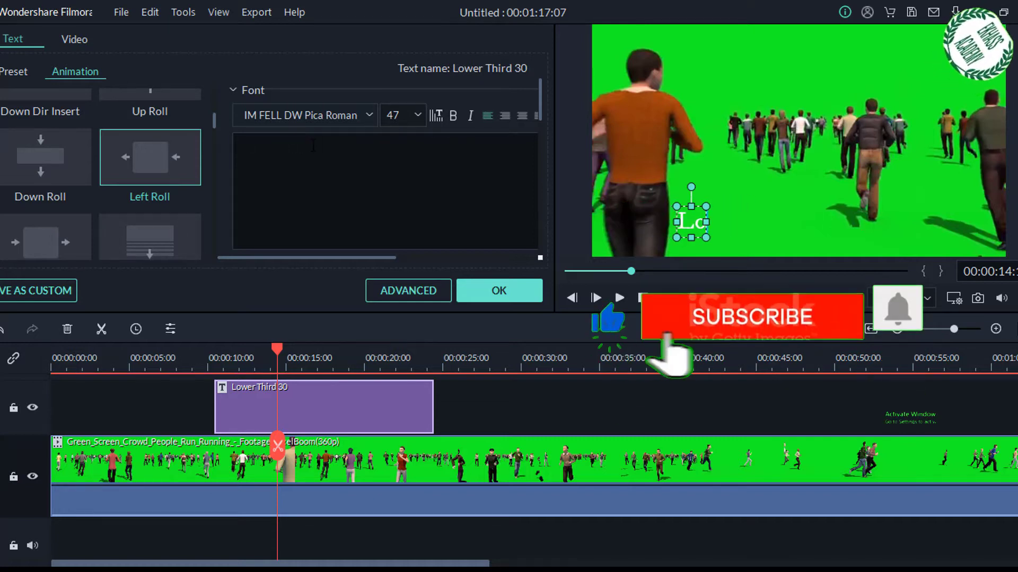
key("BackSpace")
key("BackSpace")
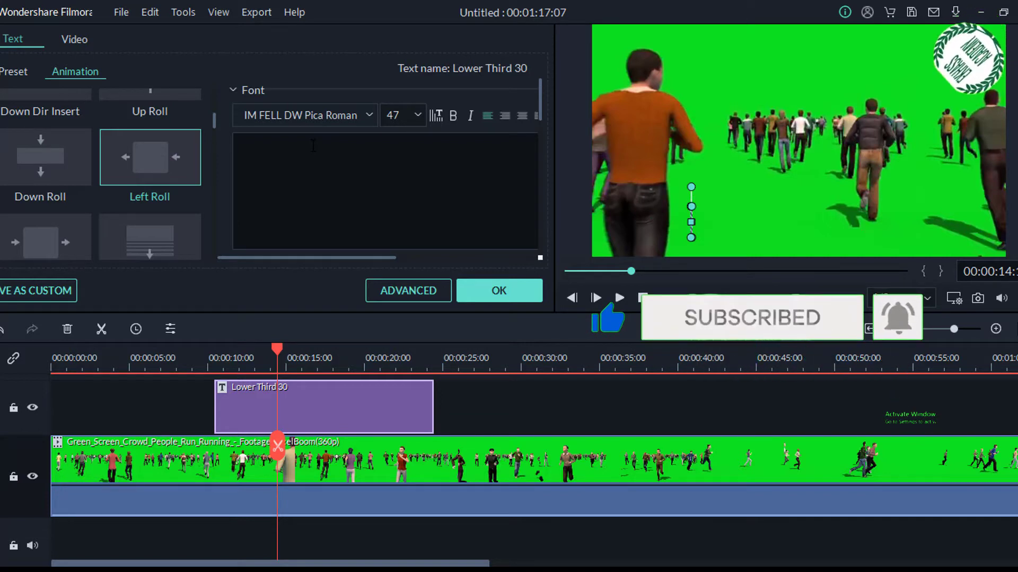
type("Daa")
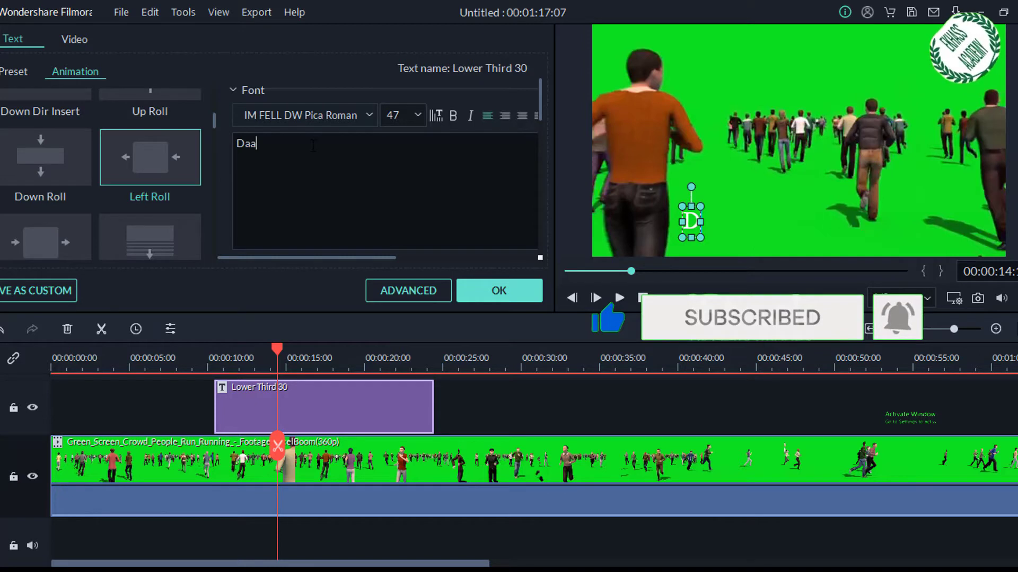
type("wo")
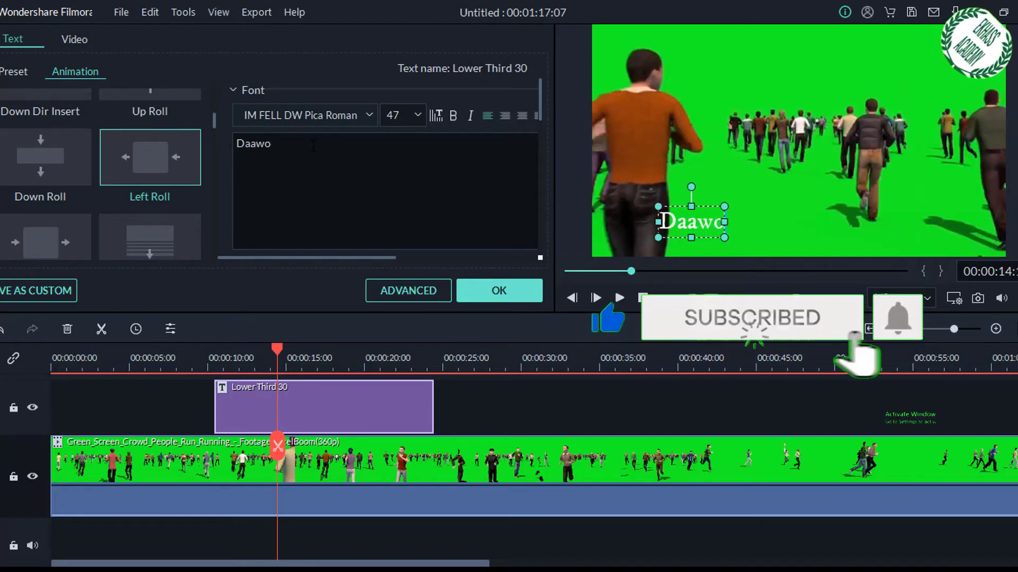
type(" muuq")
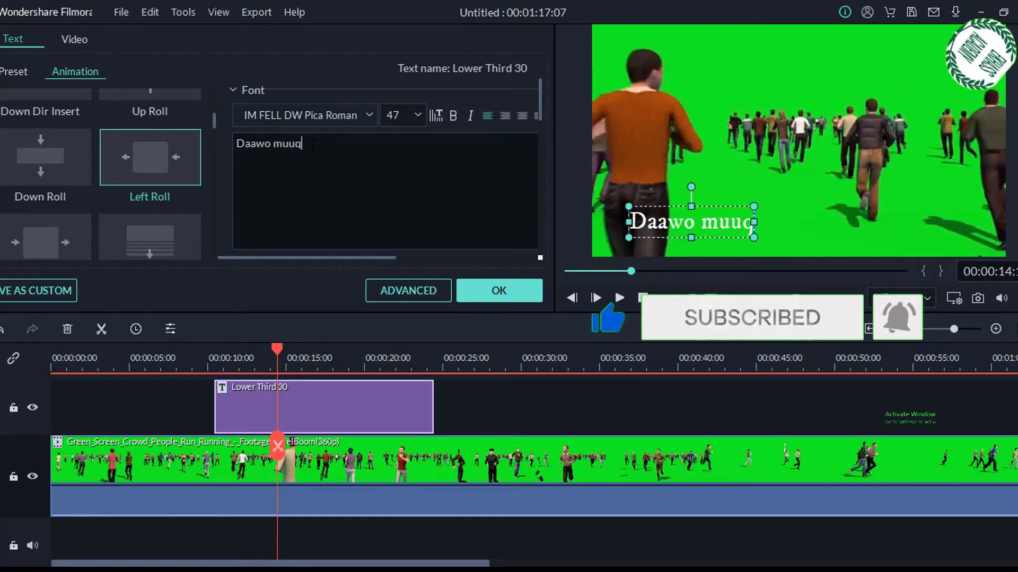
type("aal")
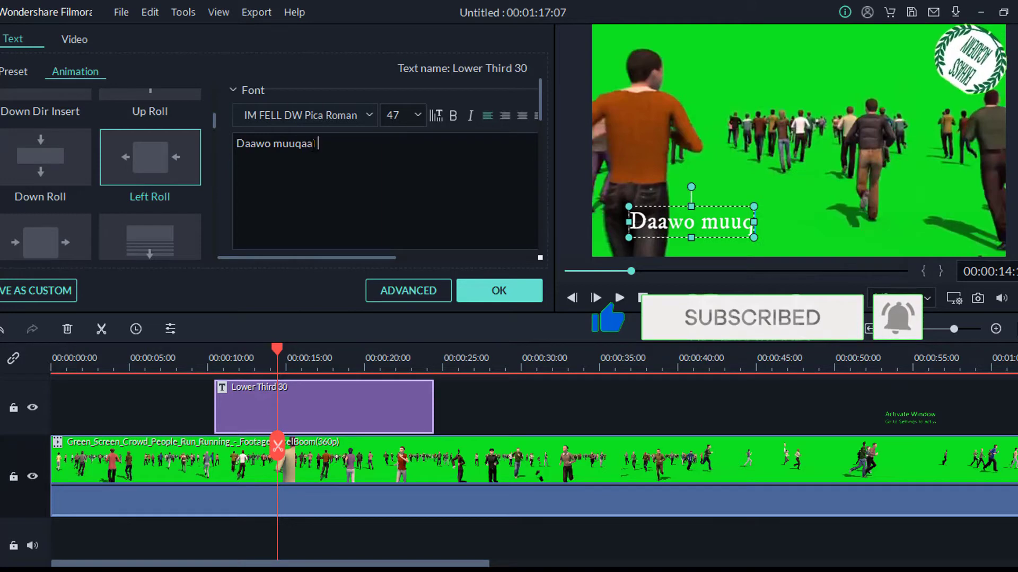
type(" xiisa")
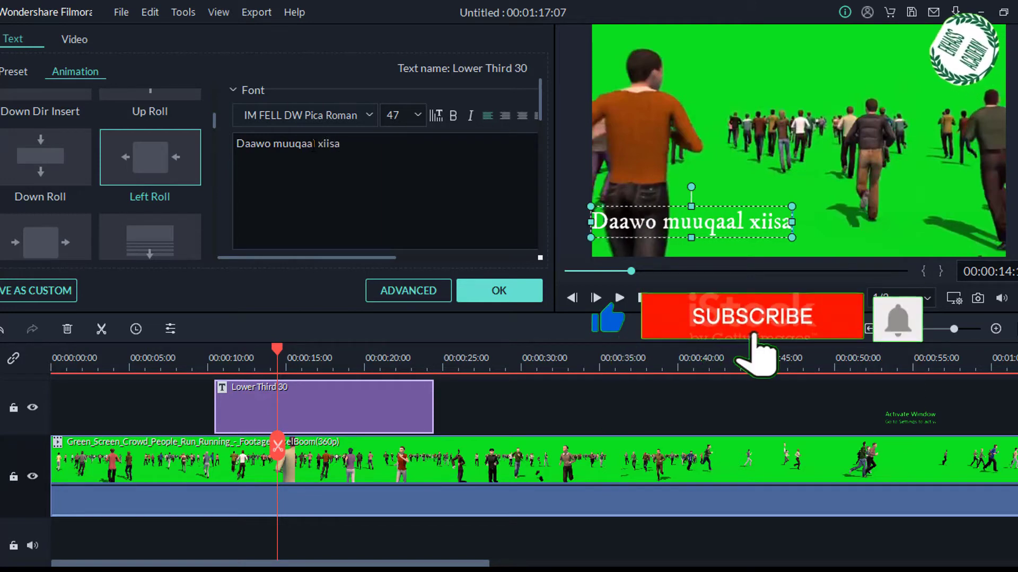
type("bada")
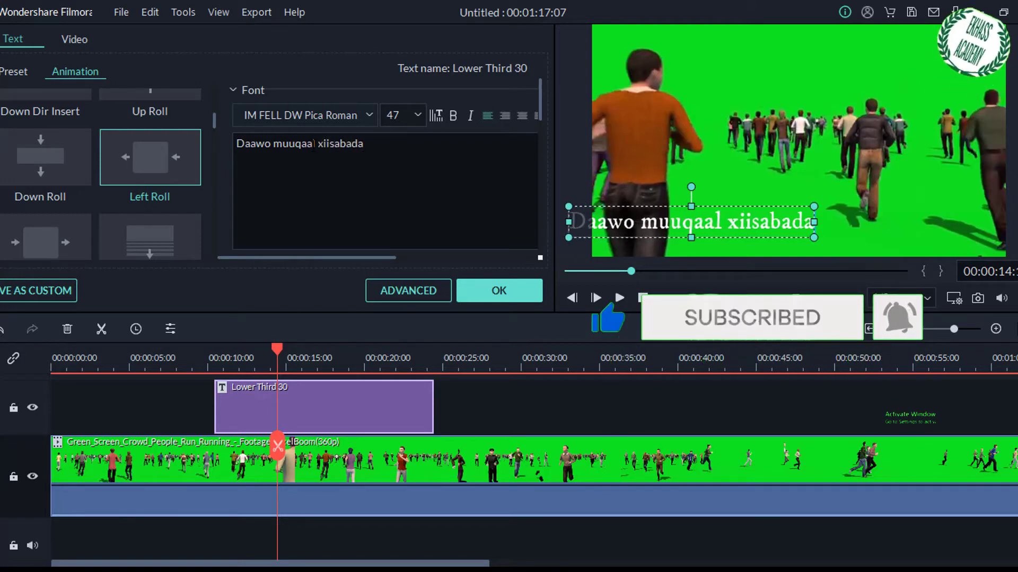
type(" oo")
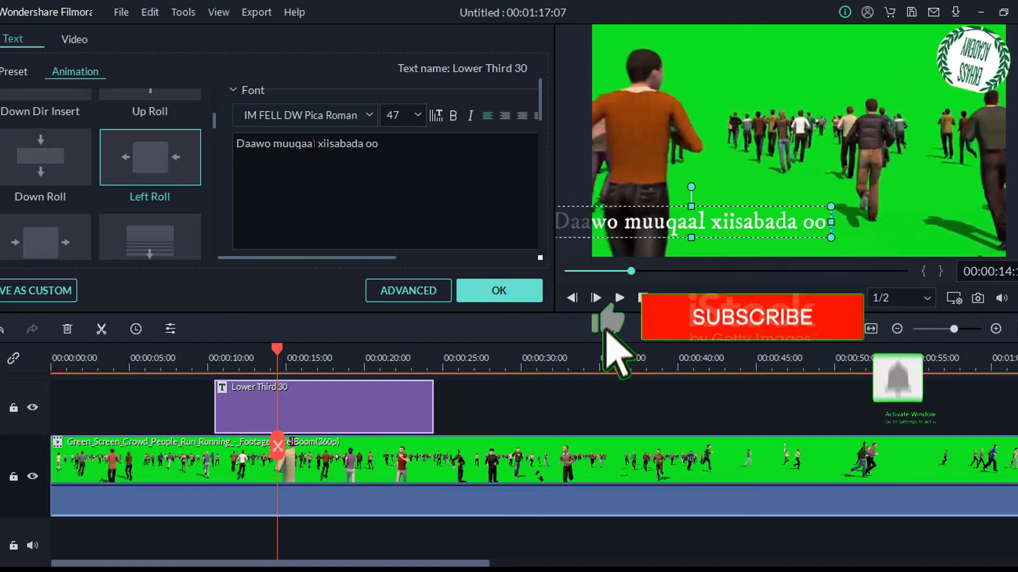
type(" aa")
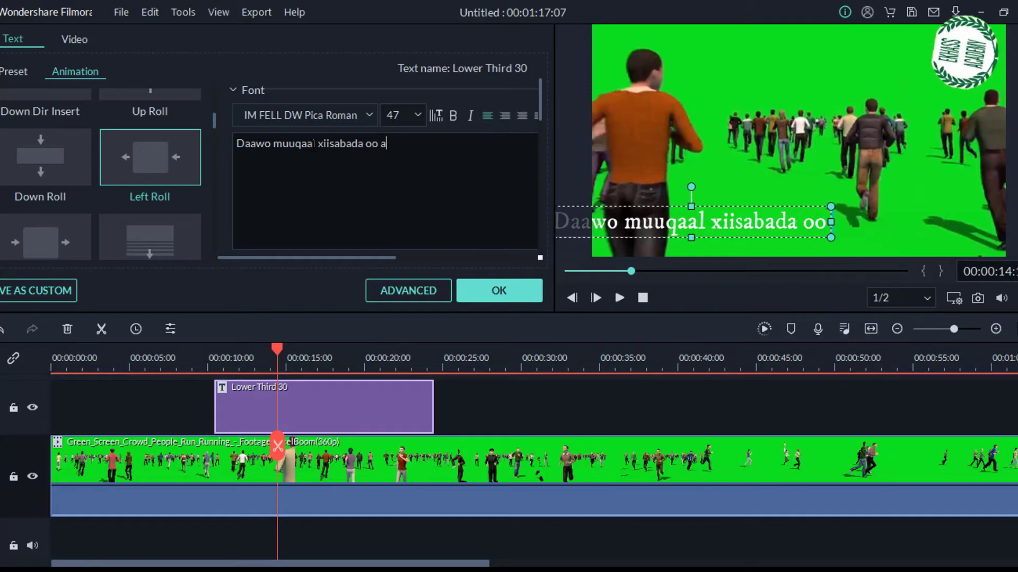
type("d")
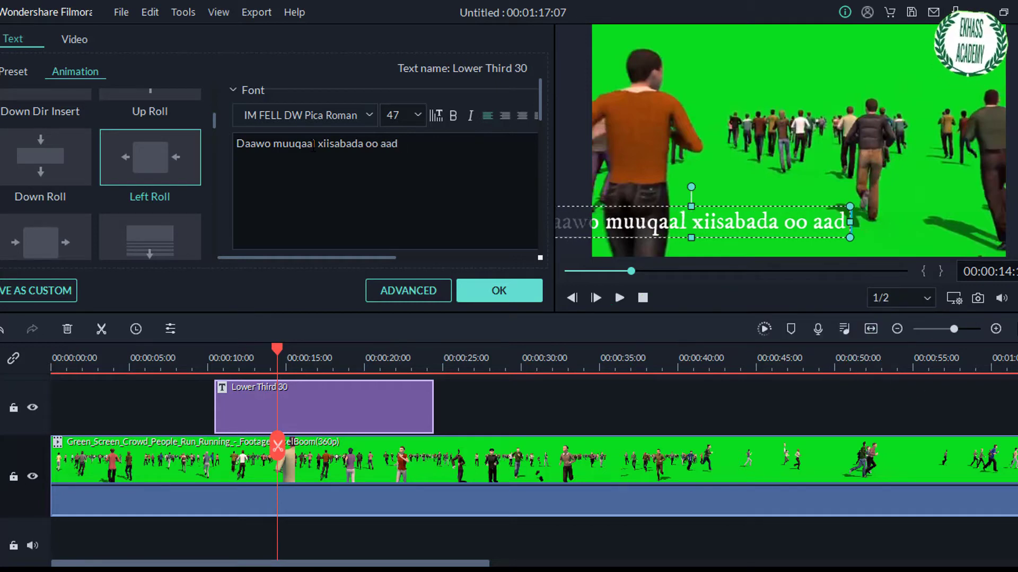
type(" kala")
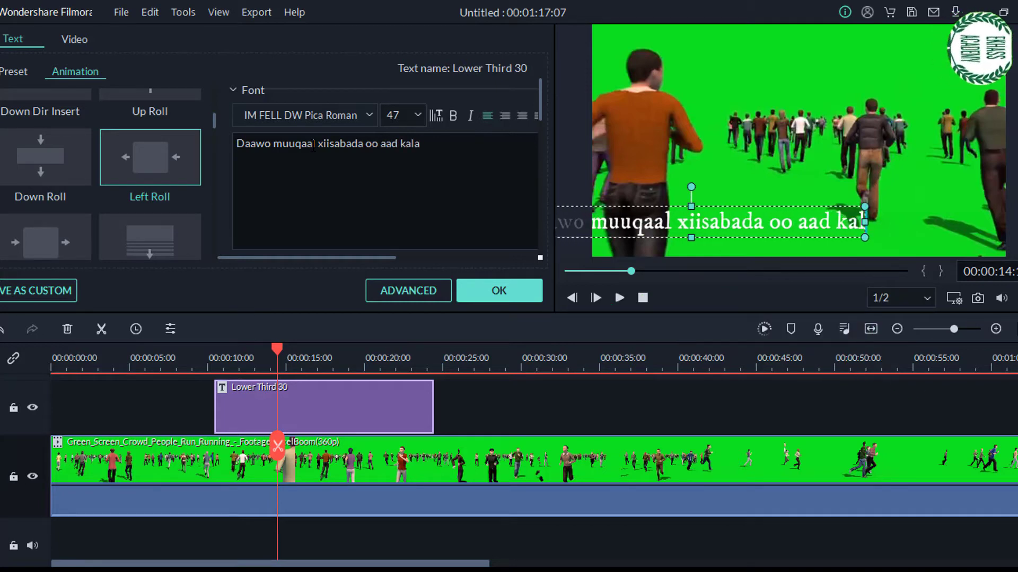
type(" socon kar")
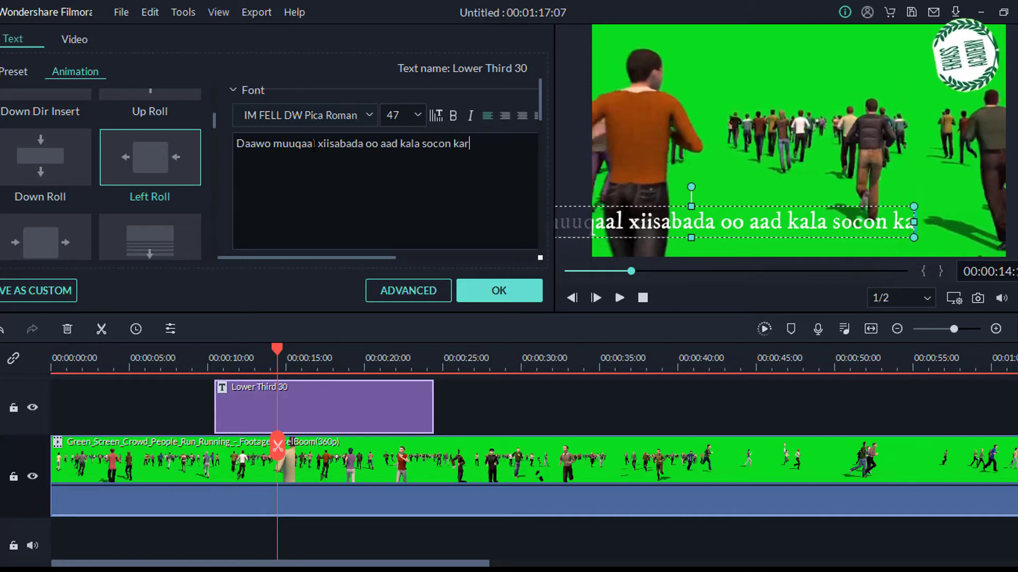
type("ta")
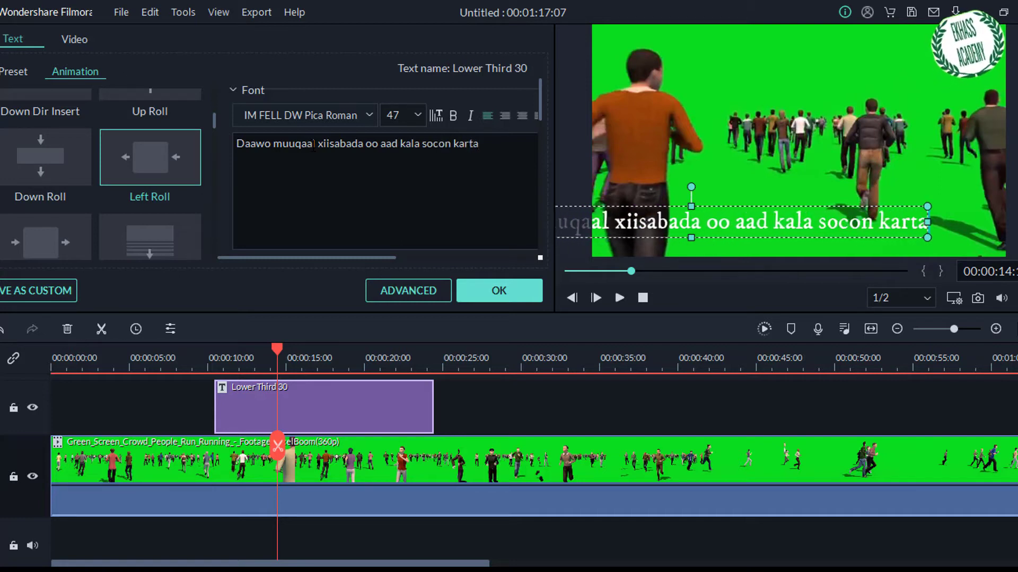
type("an E")
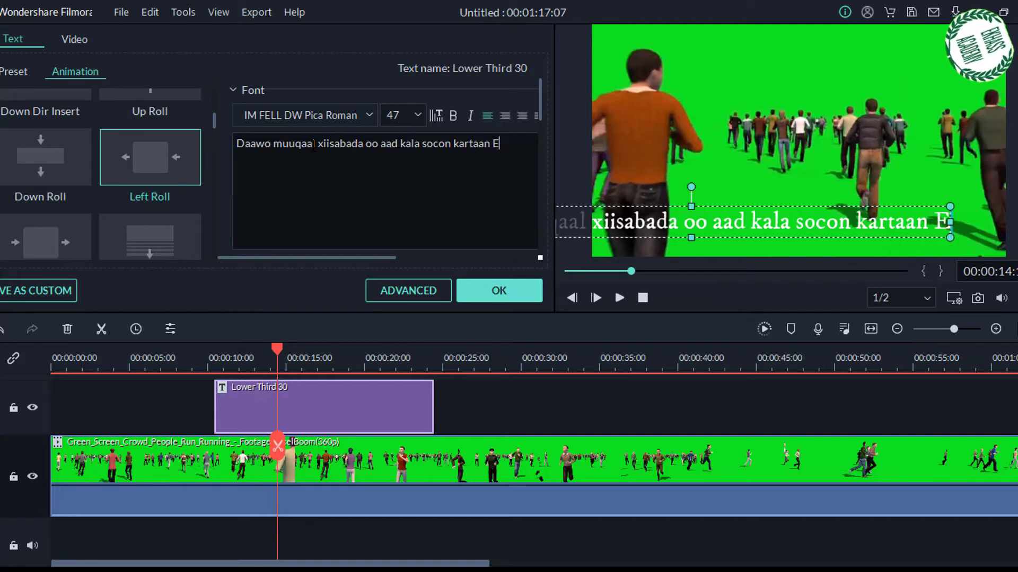
type("kh")
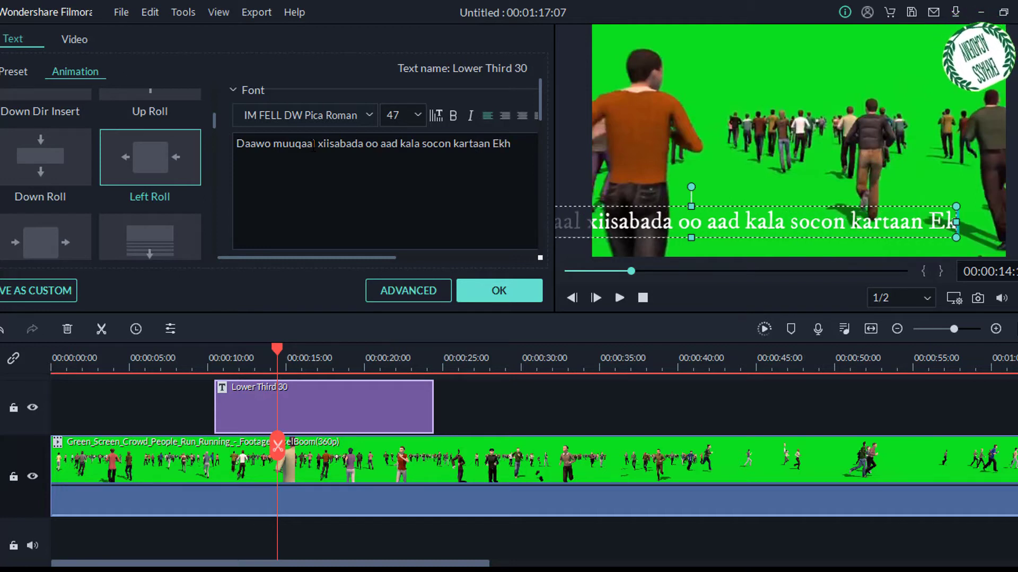
type("la")
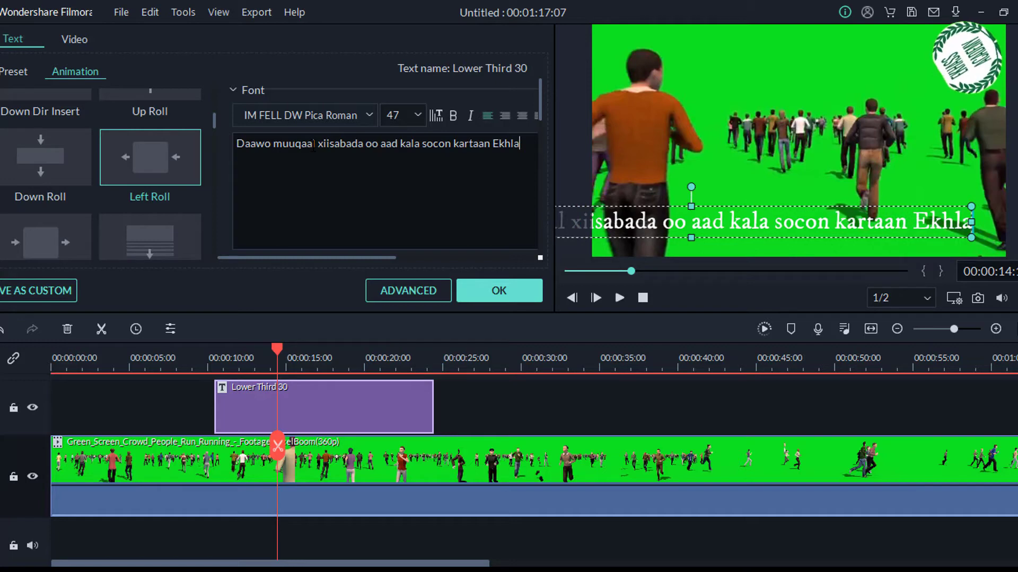
type("ss aca")
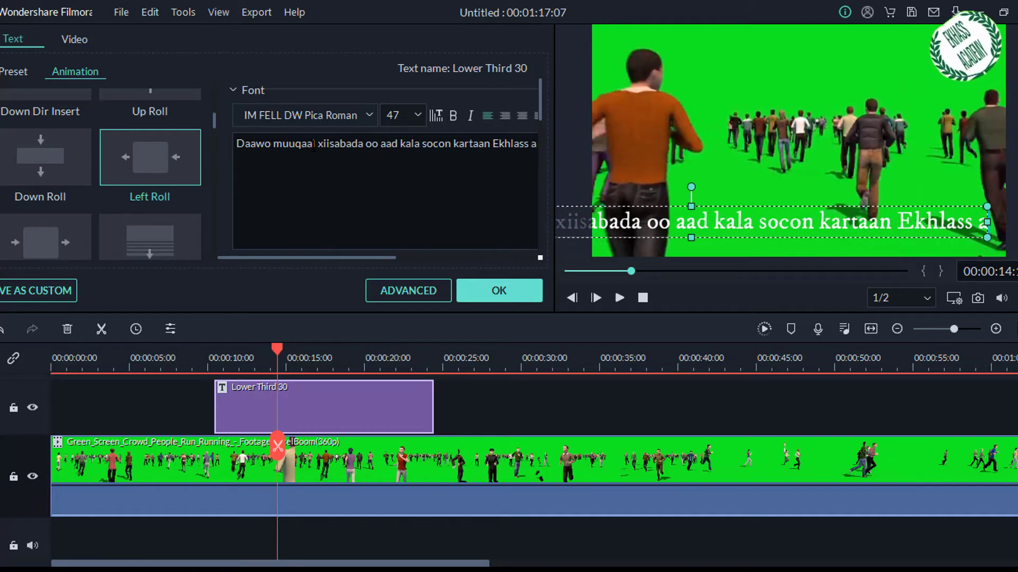
type("de")
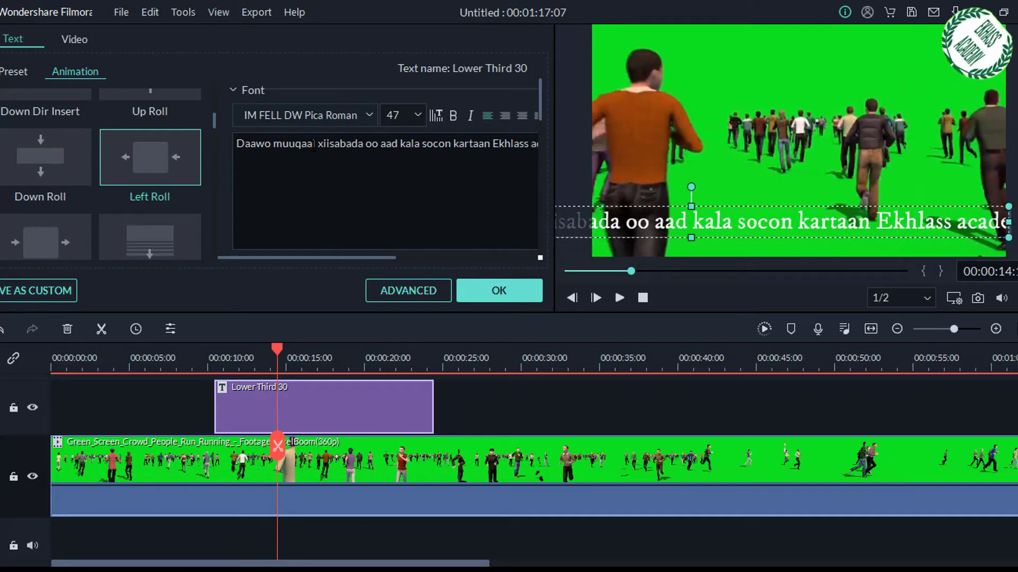
type("my and Te")
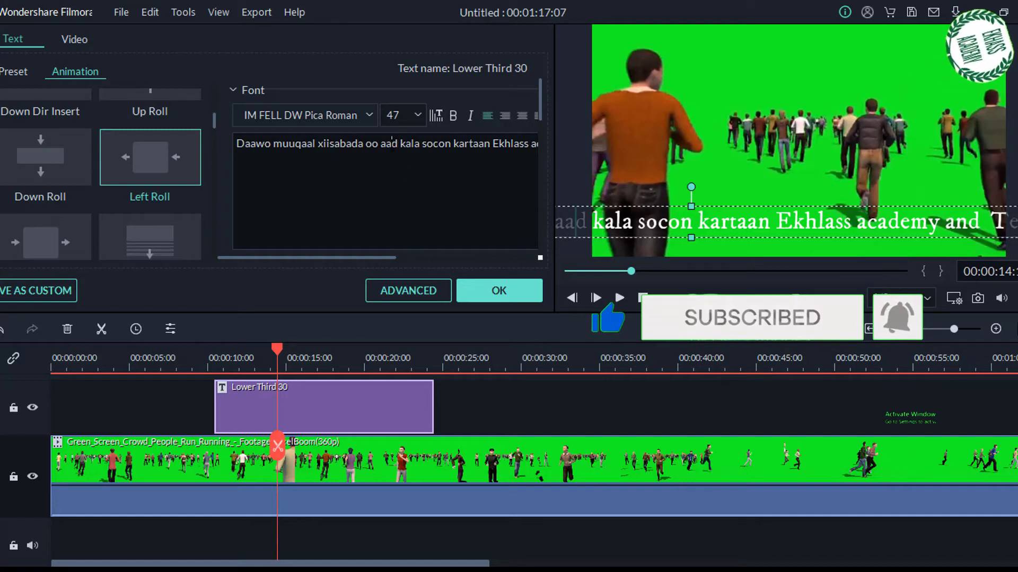
- Set the whole title text to font size 36 and move it down to the lower edge of the video frame
key("ctrl+a")
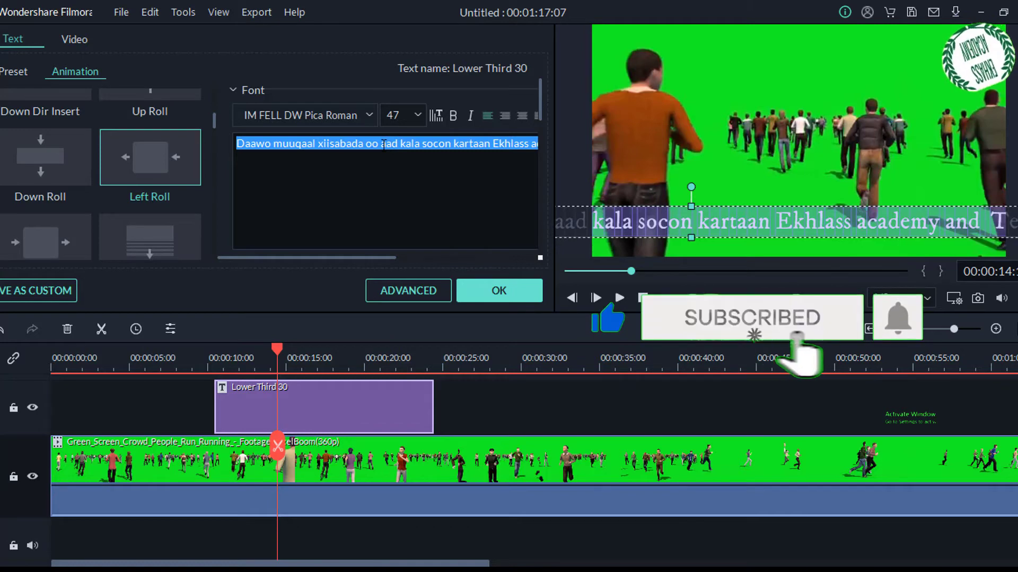
left_click(384, 144)
key("ctrl+a")
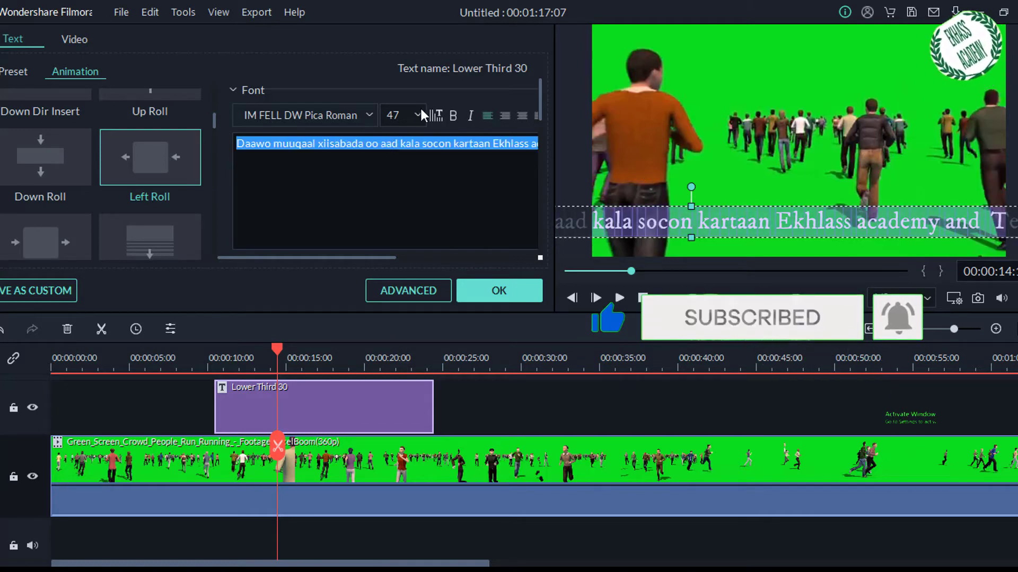
left_click(399, 113)
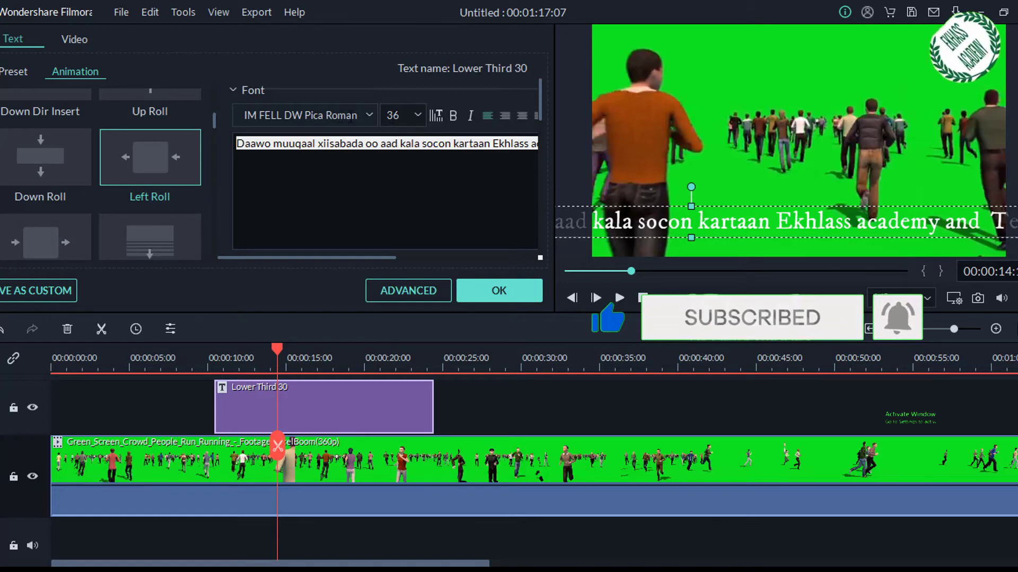
left_click(366, 139)
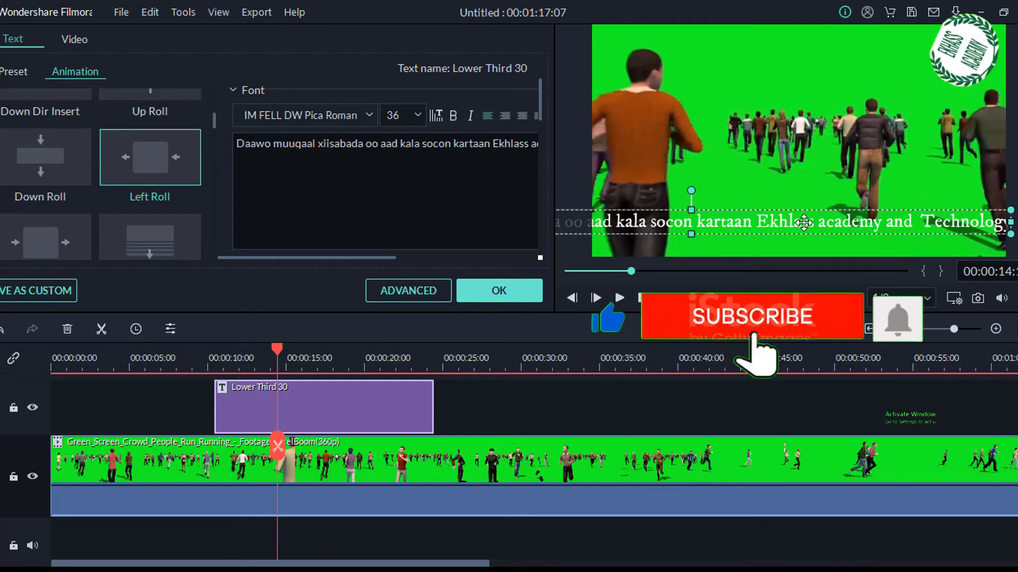
left_click_drag(804, 222, 804, 233)
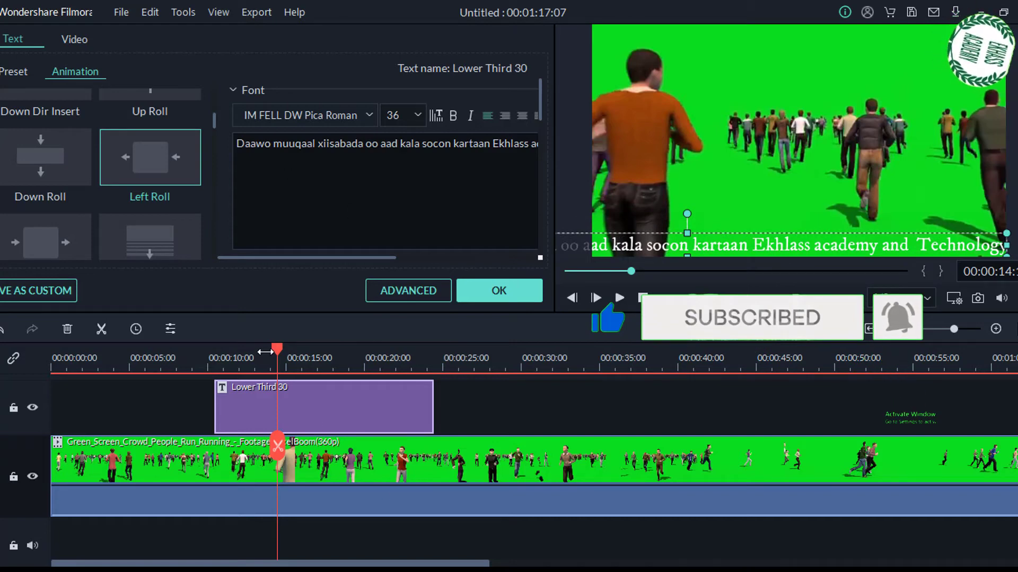
- Play back the titled section of the timeline from about 10 to 18 seconds to check the lower third
left_click(206, 354)
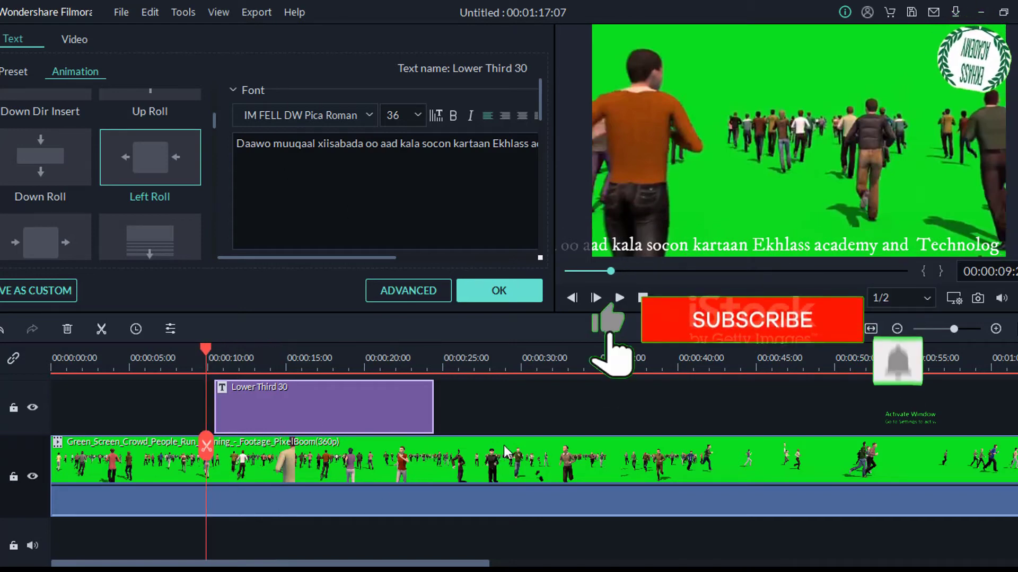
left_click(477, 404)
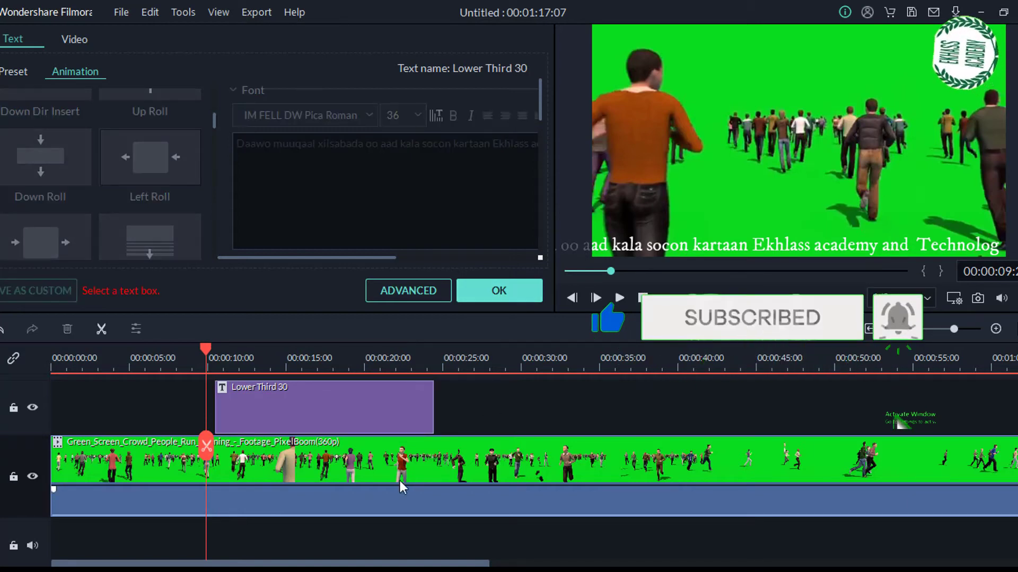
key("space")
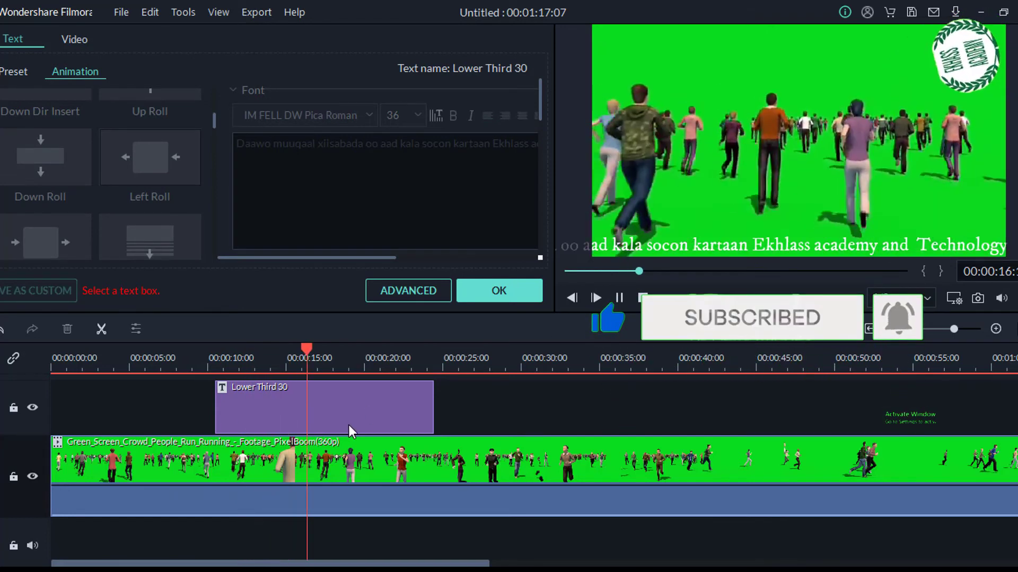
key("space")
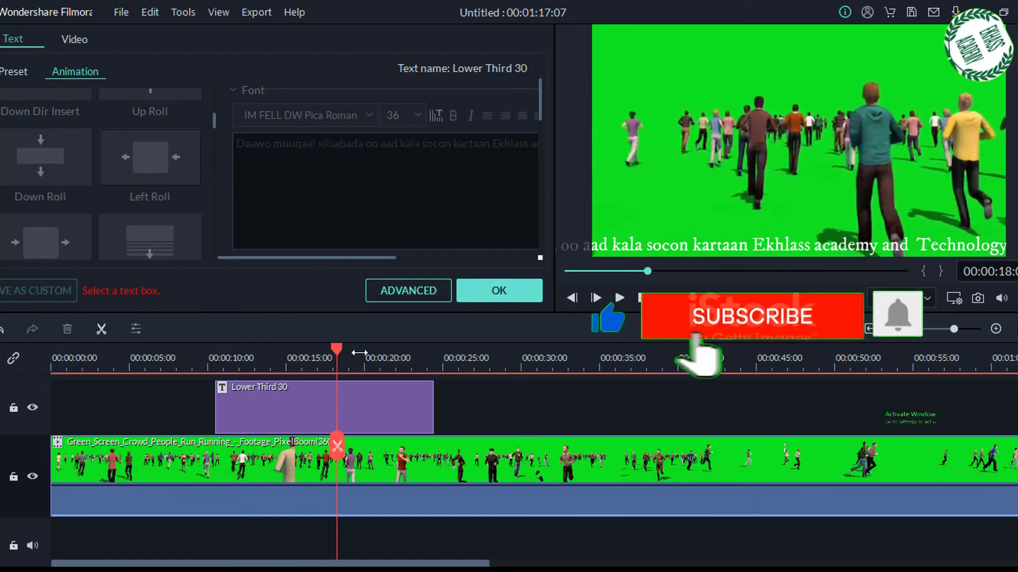
- Reopen the Lower Third 30 title, select its entire text and apply the Left Roll animation to it
left_click(373, 403)
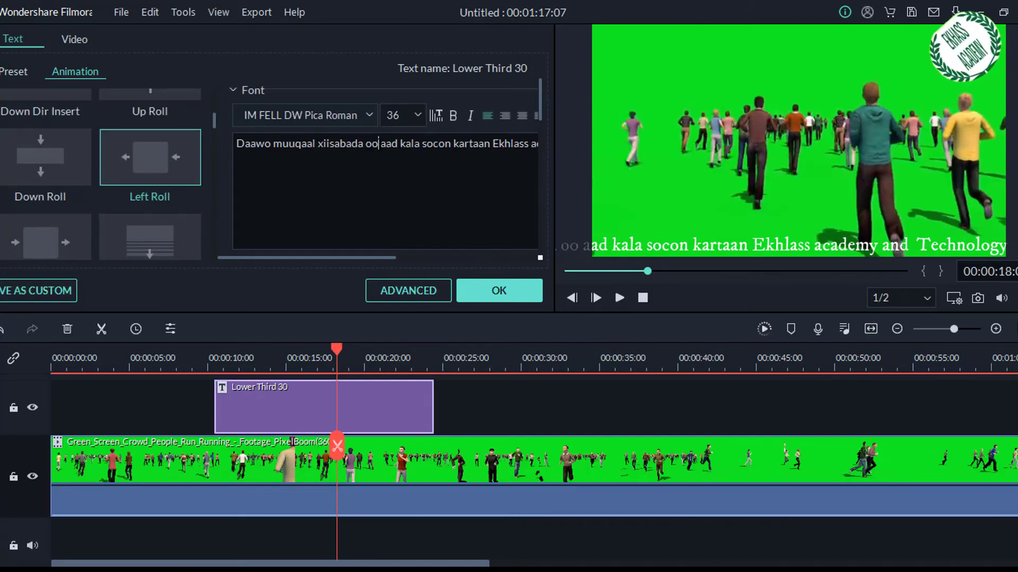
triple_click(379, 144)
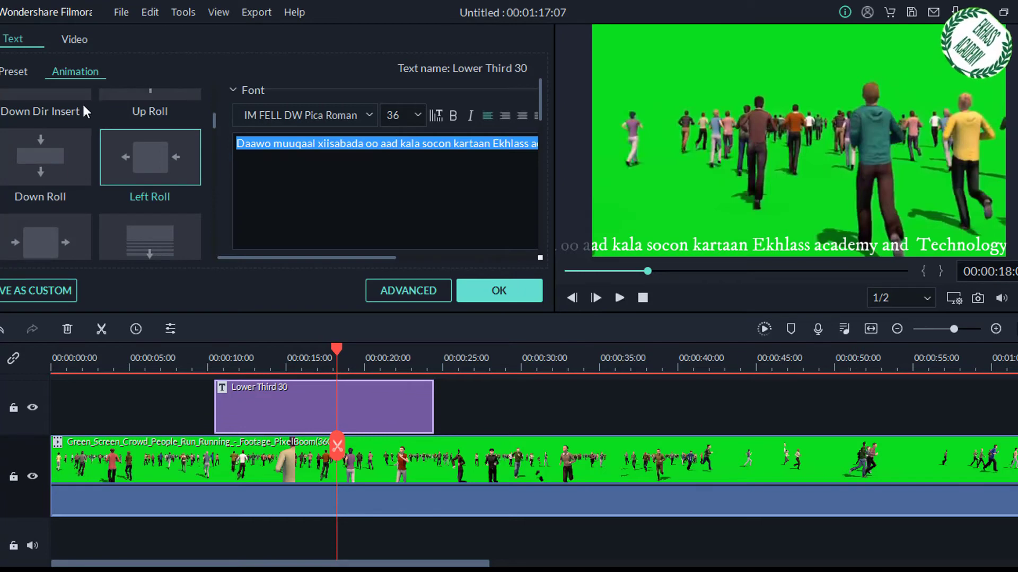
left_click(14, 71)
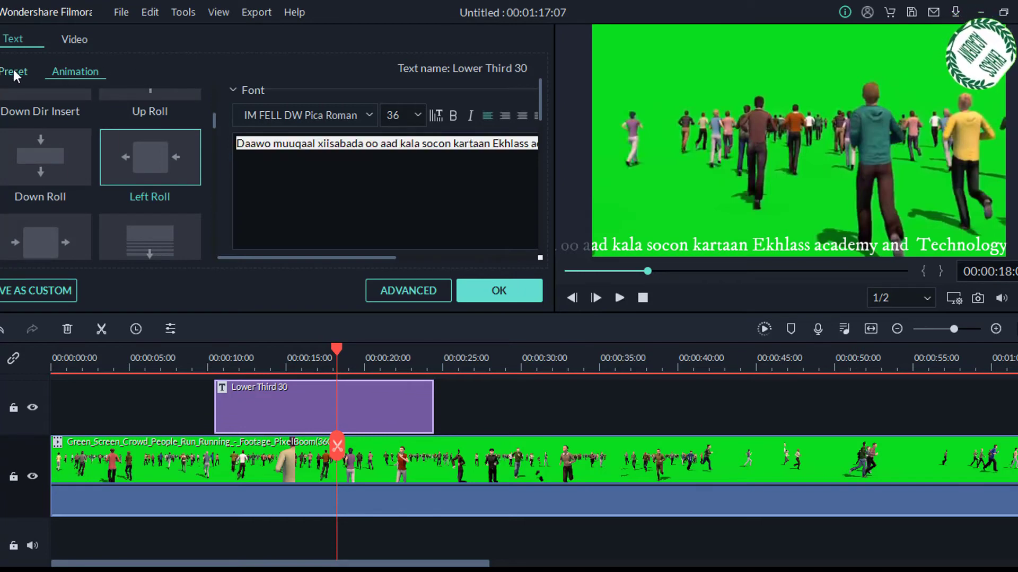
left_click(74, 71)
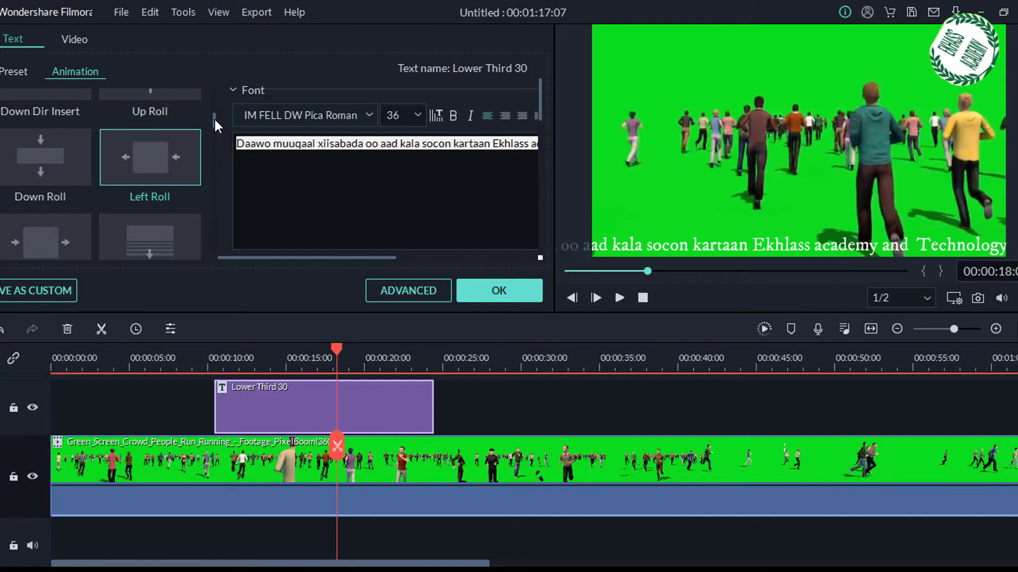
mouse_move(214, 120)
left_mouse_down()
mouse_move(215, 151)
mouse_move(215, 120)
left_mouse_up()
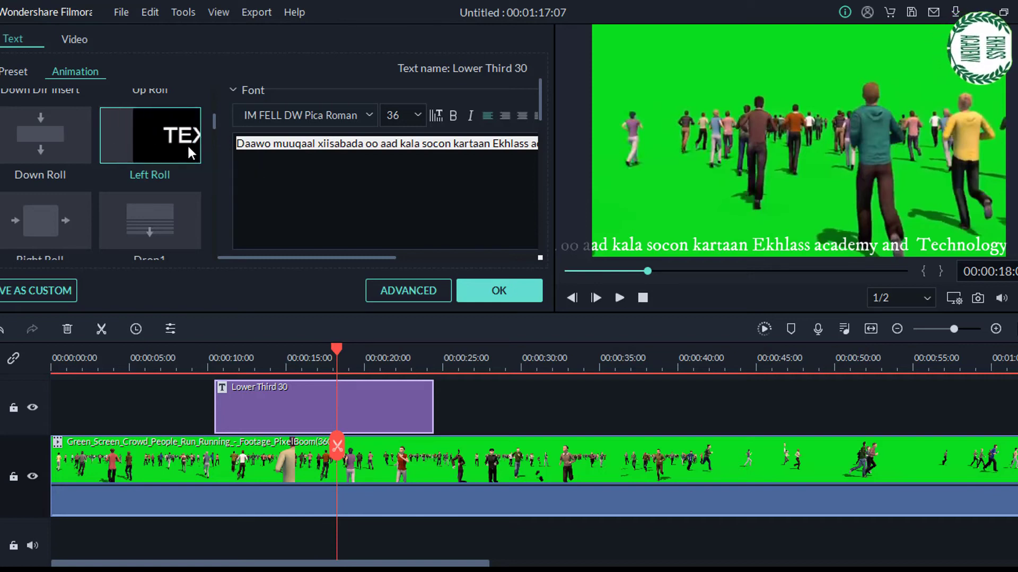
left_click(159, 148)
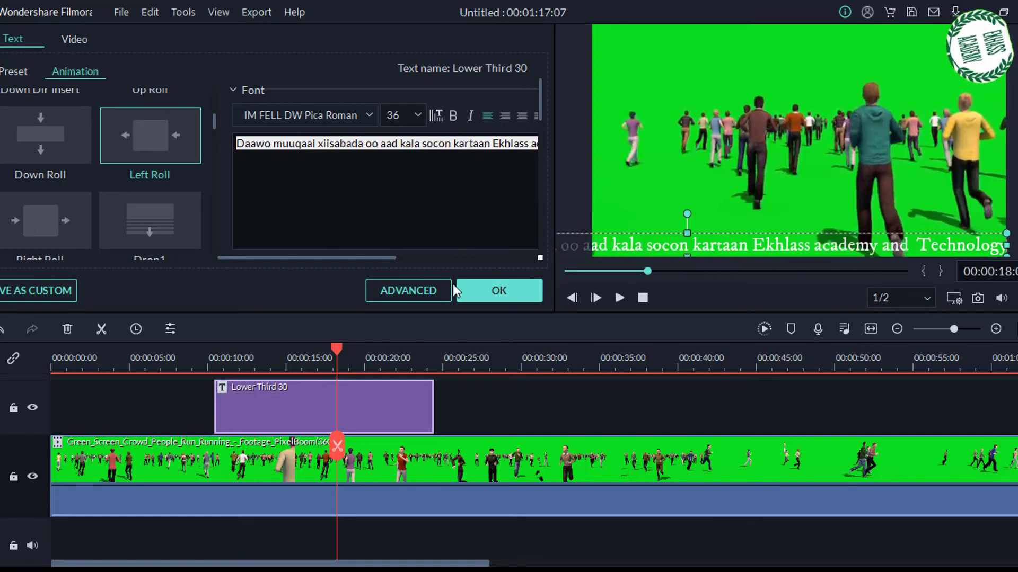
- Confirm the title's animation settings and play the timeline from about 9 to 22 seconds to check the rolling lower-third text
left_click(492, 291)
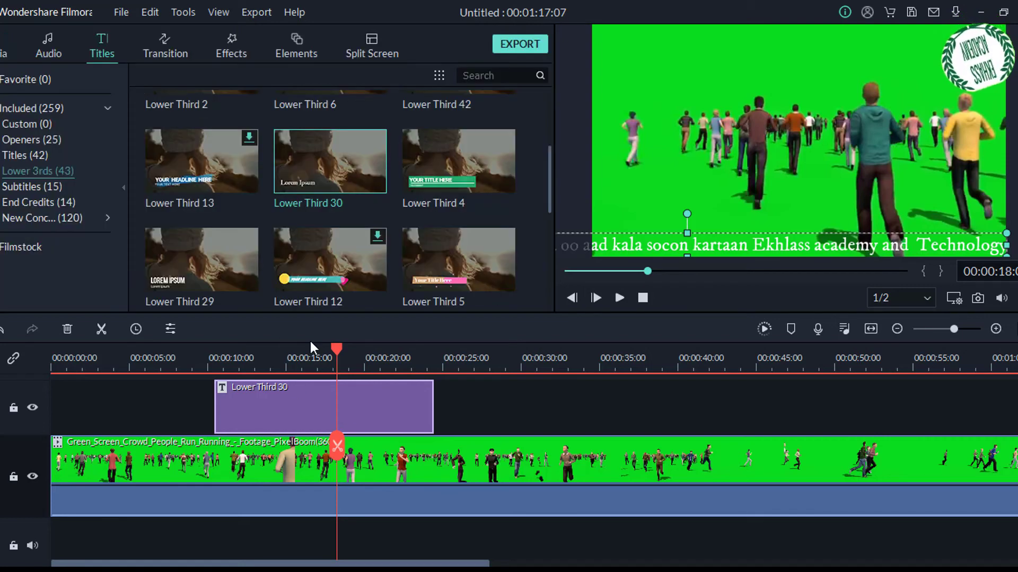
left_click_drag(338, 349, 202, 352)
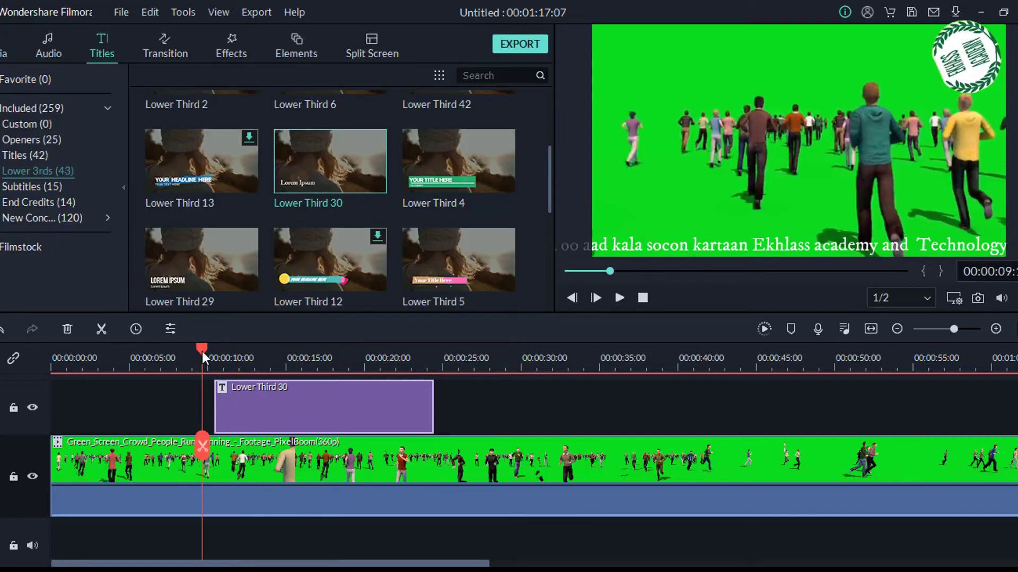
key("space")
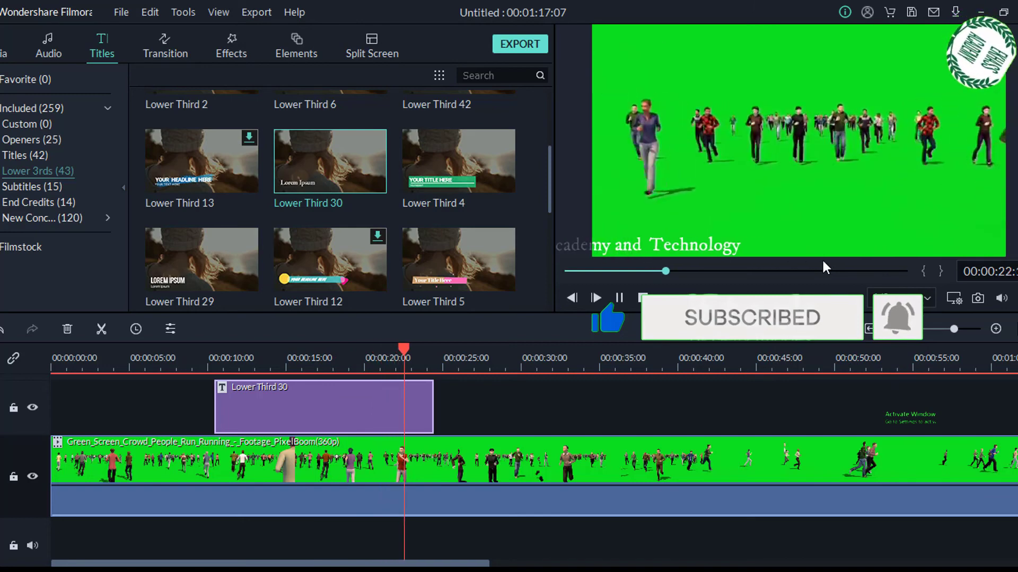
key("space")
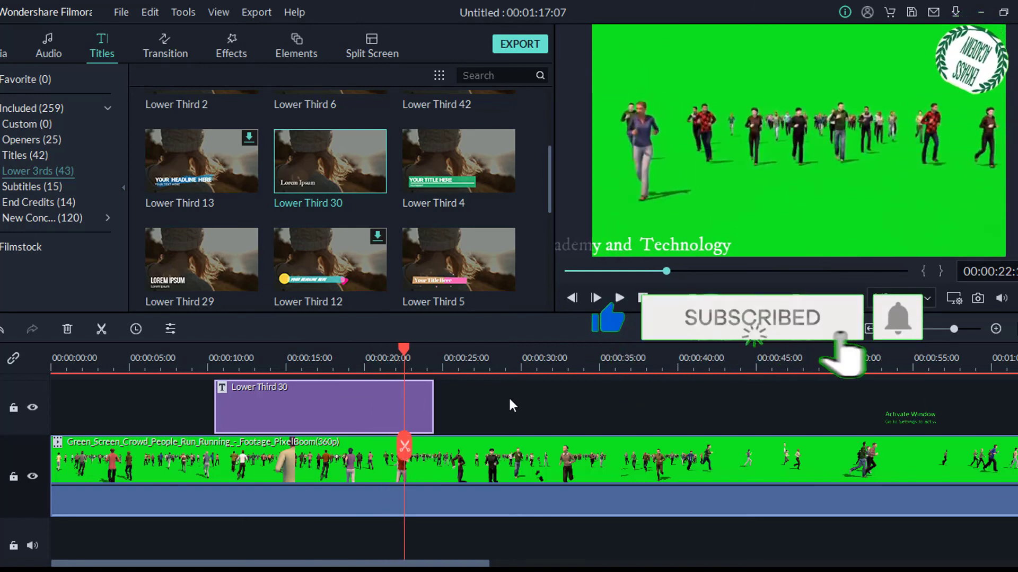
- Reopen the Lower Third 30 title to review its text and animation settings, close them and return the playhead to about 13 seconds
double_click(349, 394)
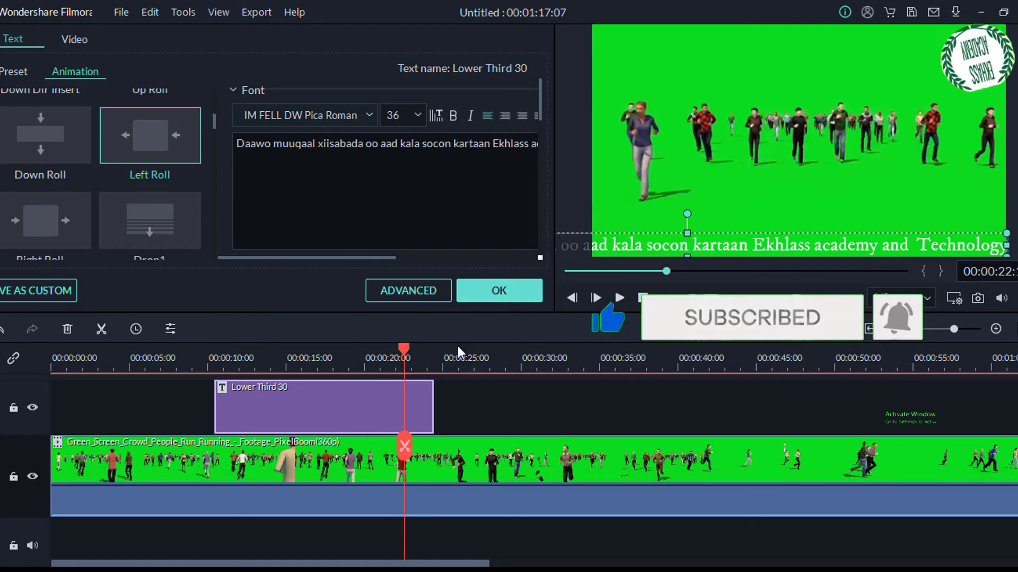
left_click(497, 294)
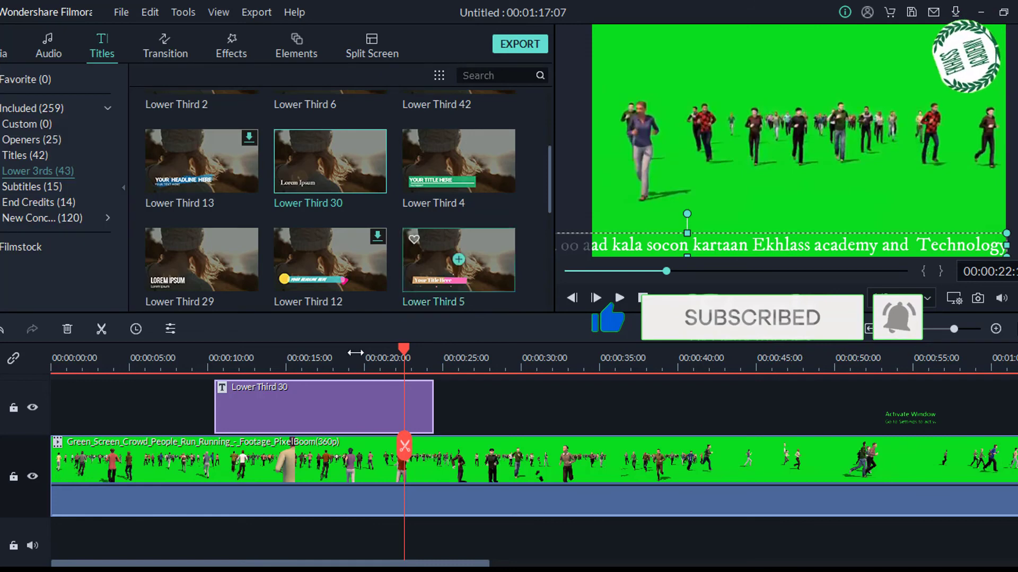
left_click_drag(402, 349, 260, 354)
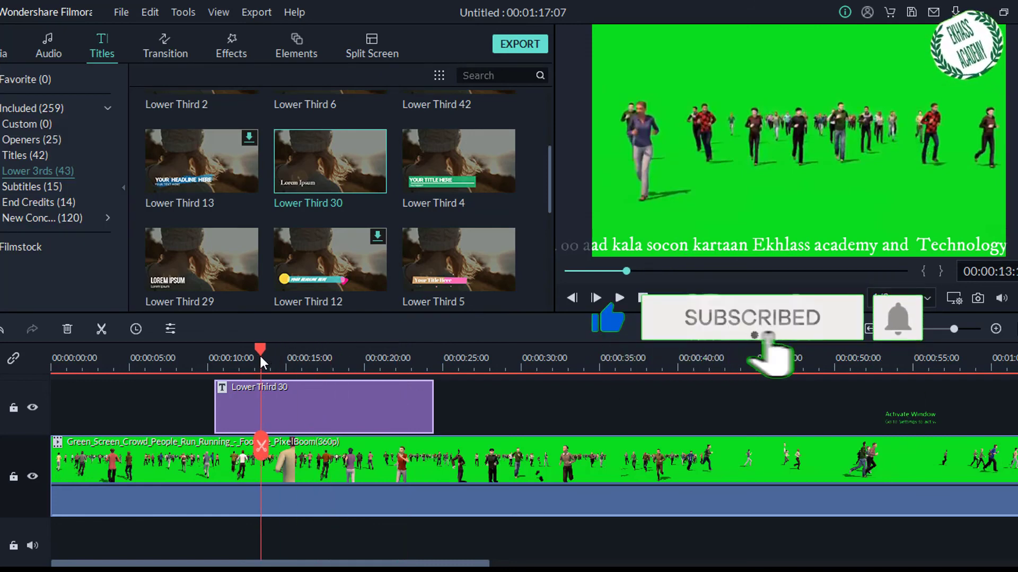